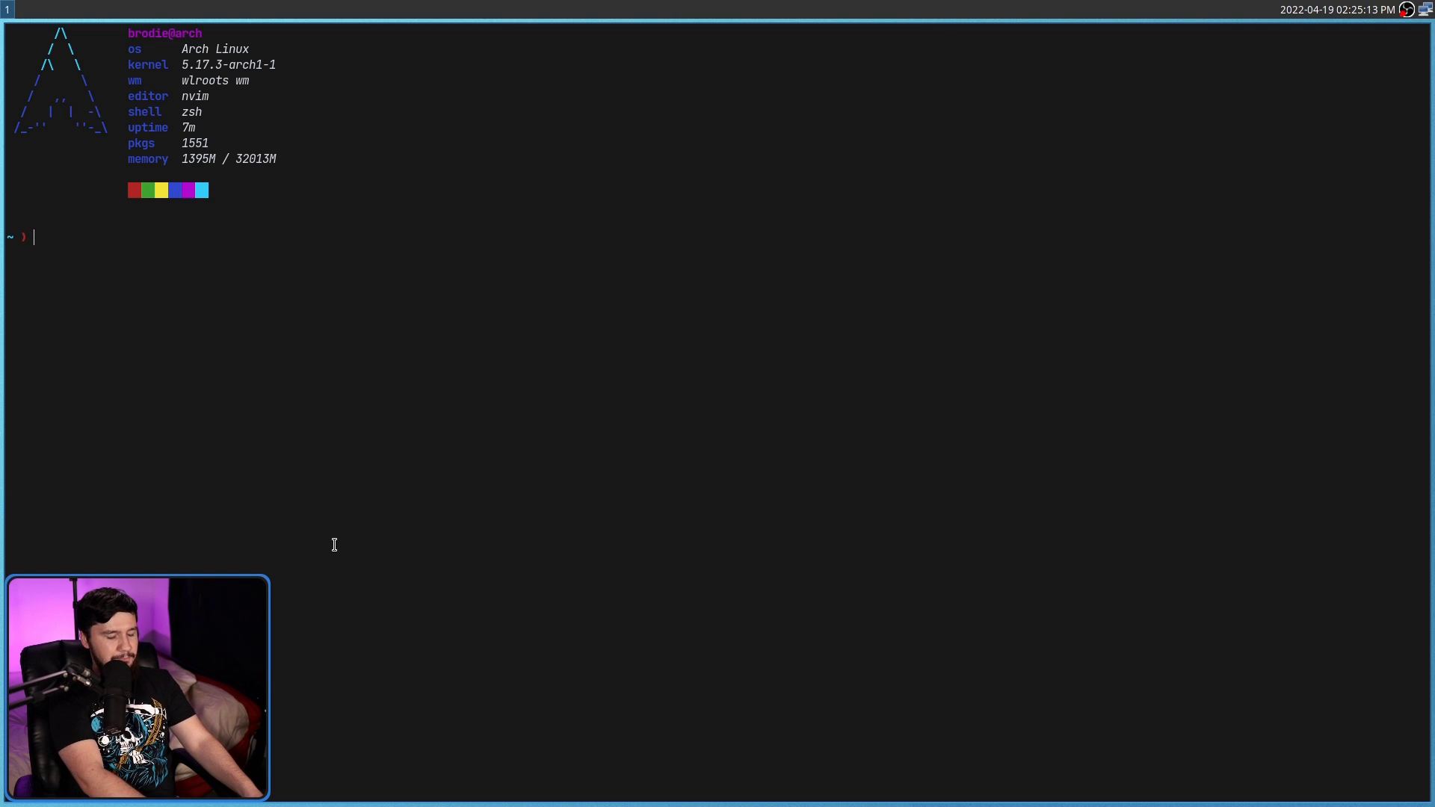
# Step: Launch another Alacritty terminal on workspace 1 so it tiles alongside the first
pyautogui.press('super+Return')
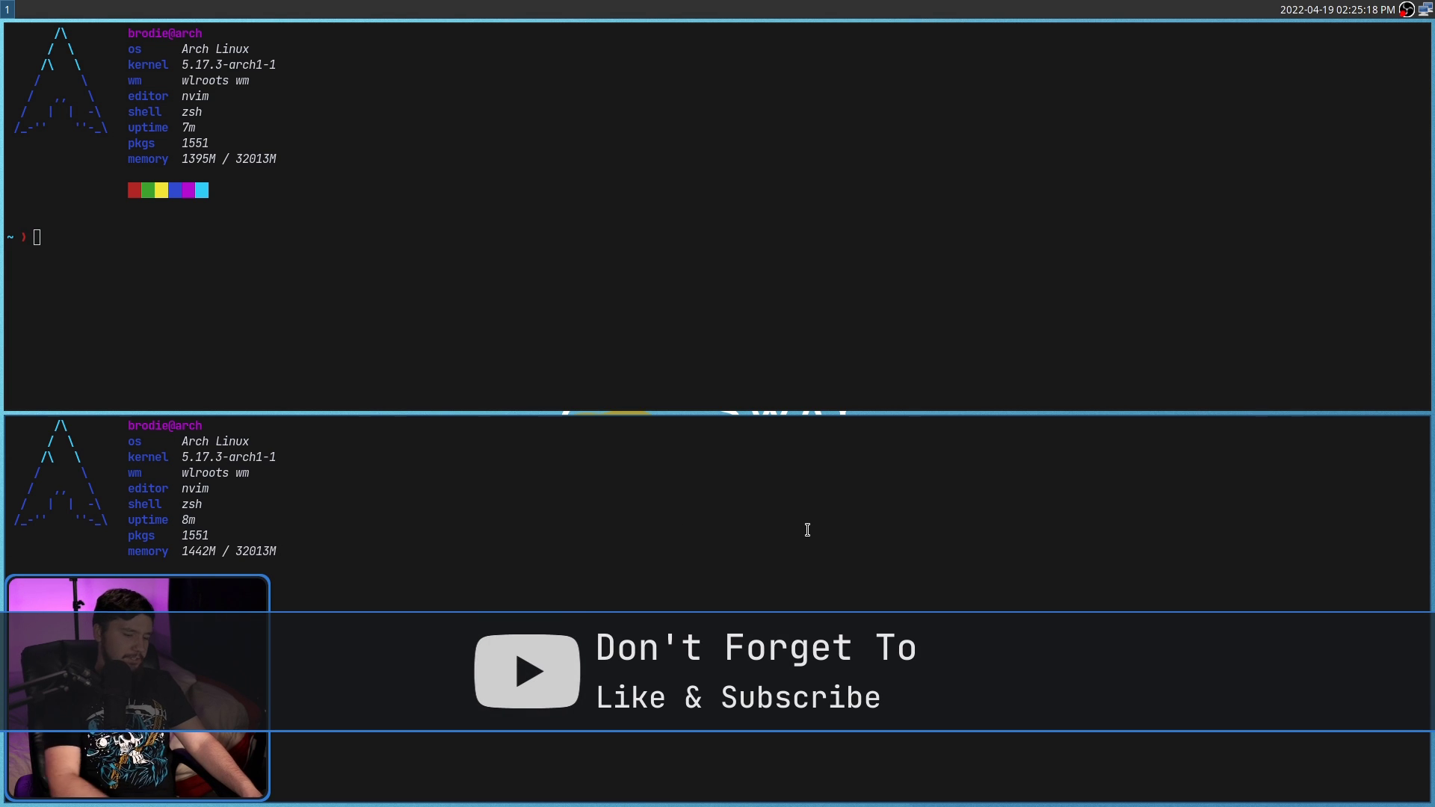
# Step: Add a third terminal on workspace 1, then open two on workspace 3 and close one
pyautogui.press('super+Return')
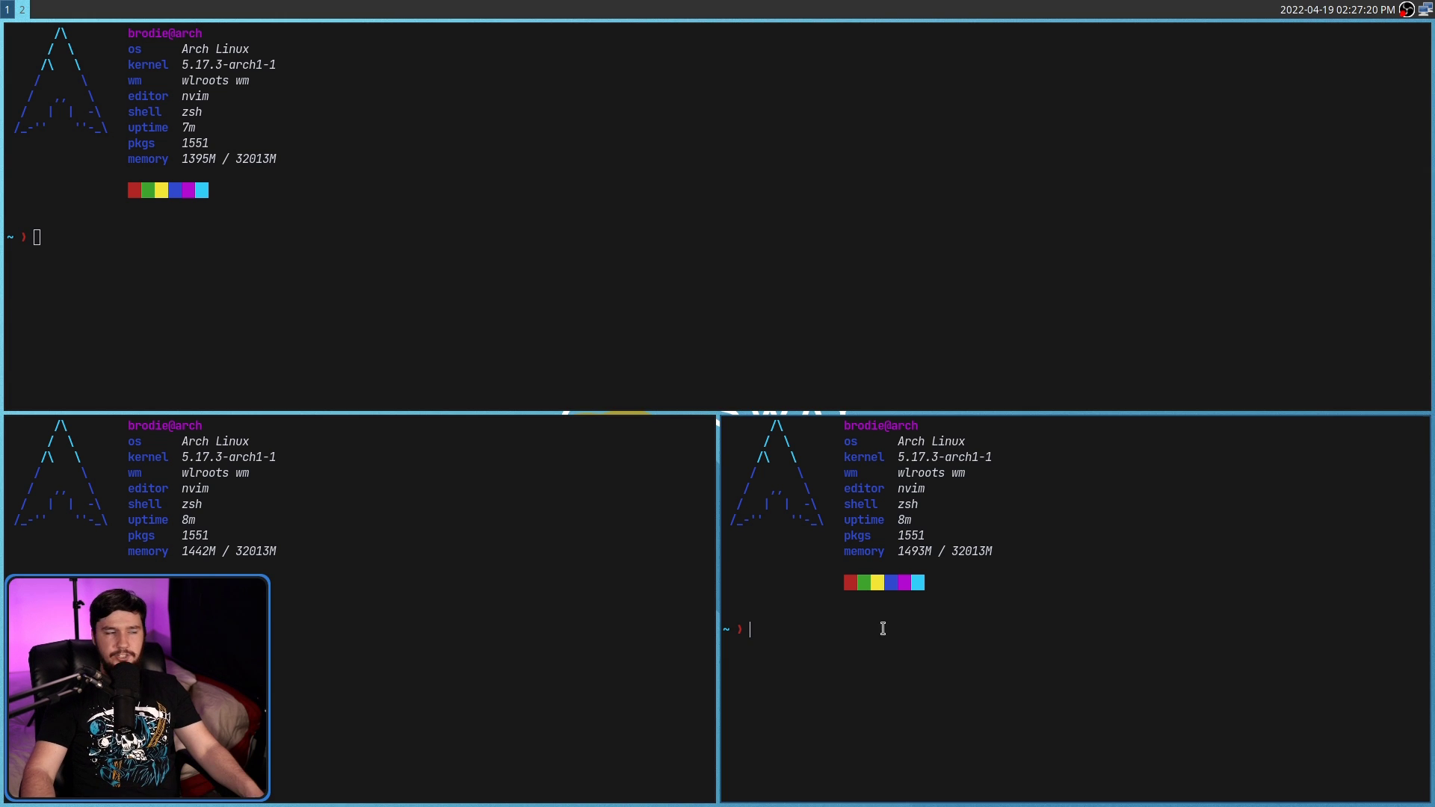
pyautogui.press('super+3')
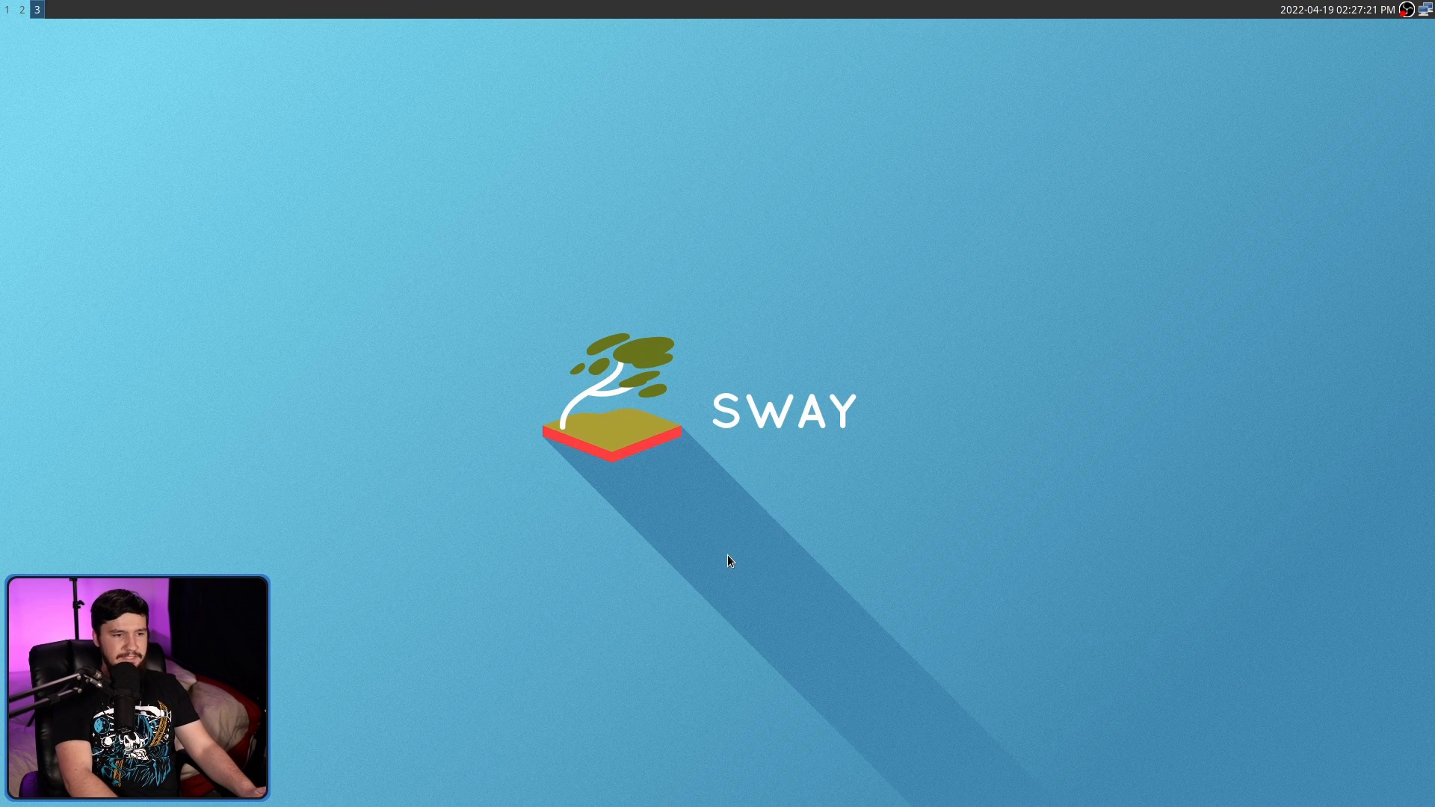
pyautogui.press('super+Return')
pyautogui.press('super+Return')
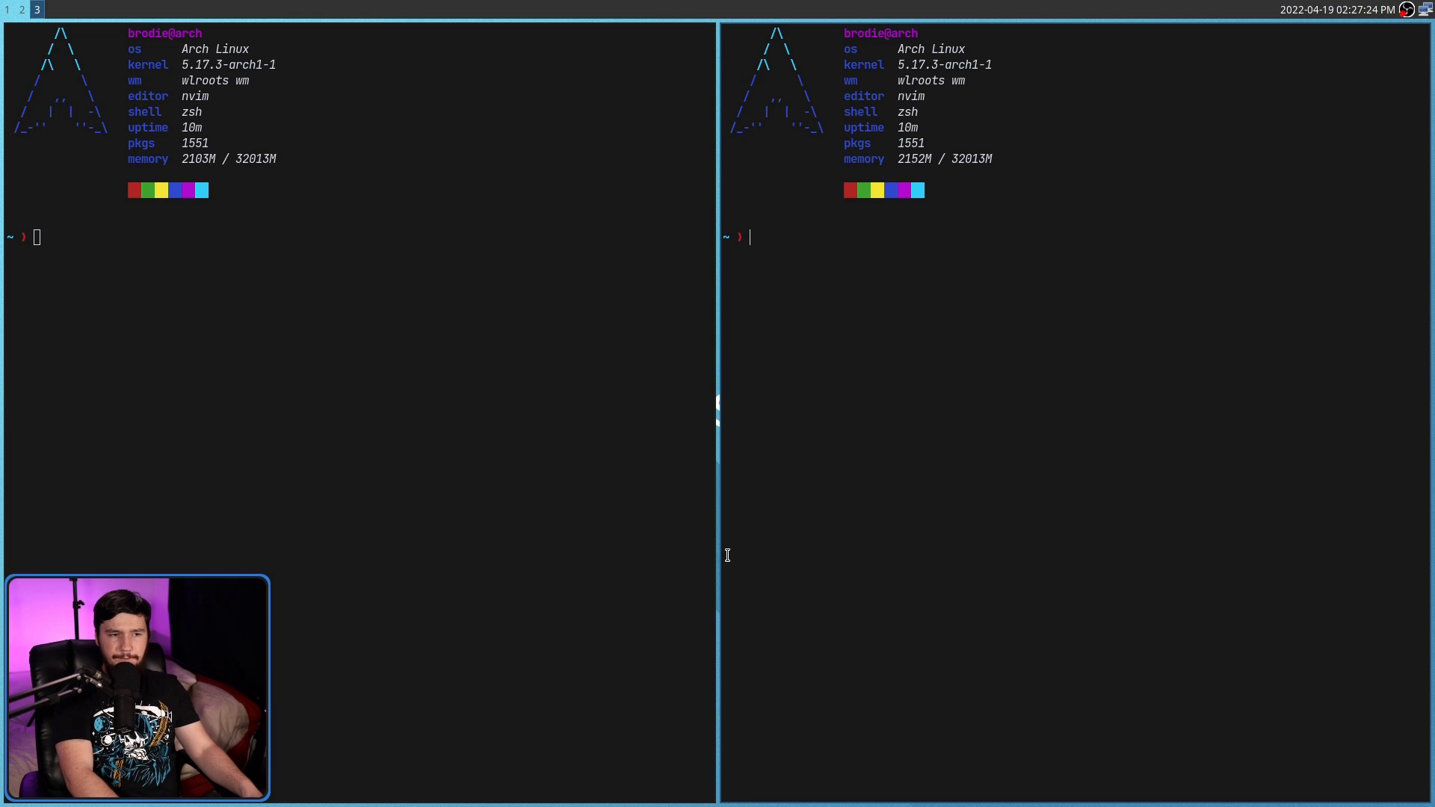
pyautogui.press('super+Return')
pyautogui.press('super+Return')
pyautogui.press('super+Return')
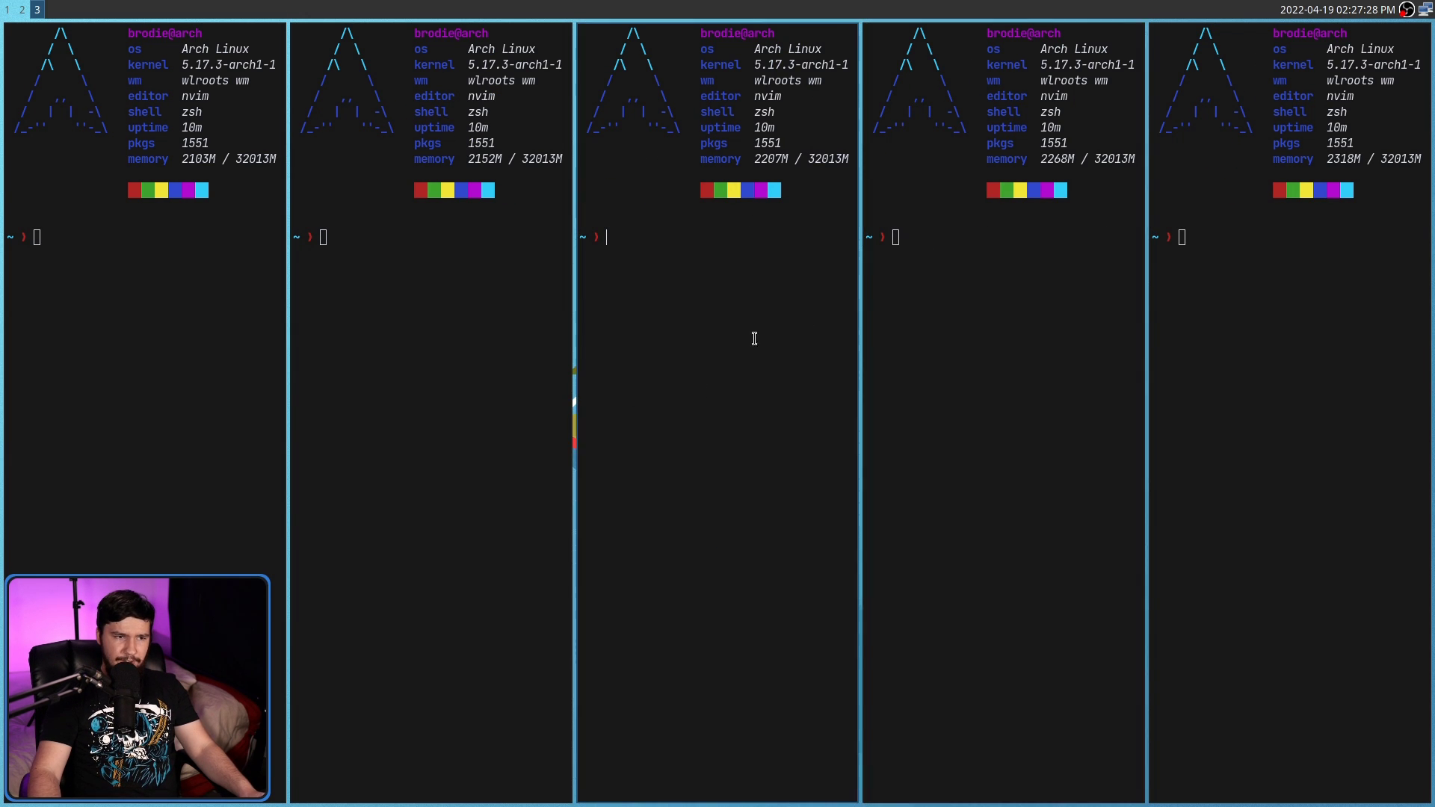
pyautogui.press('super+shift+q')
# Step: Return to workspace 1 and open two more terminals there
pyautogui.press('super+1')
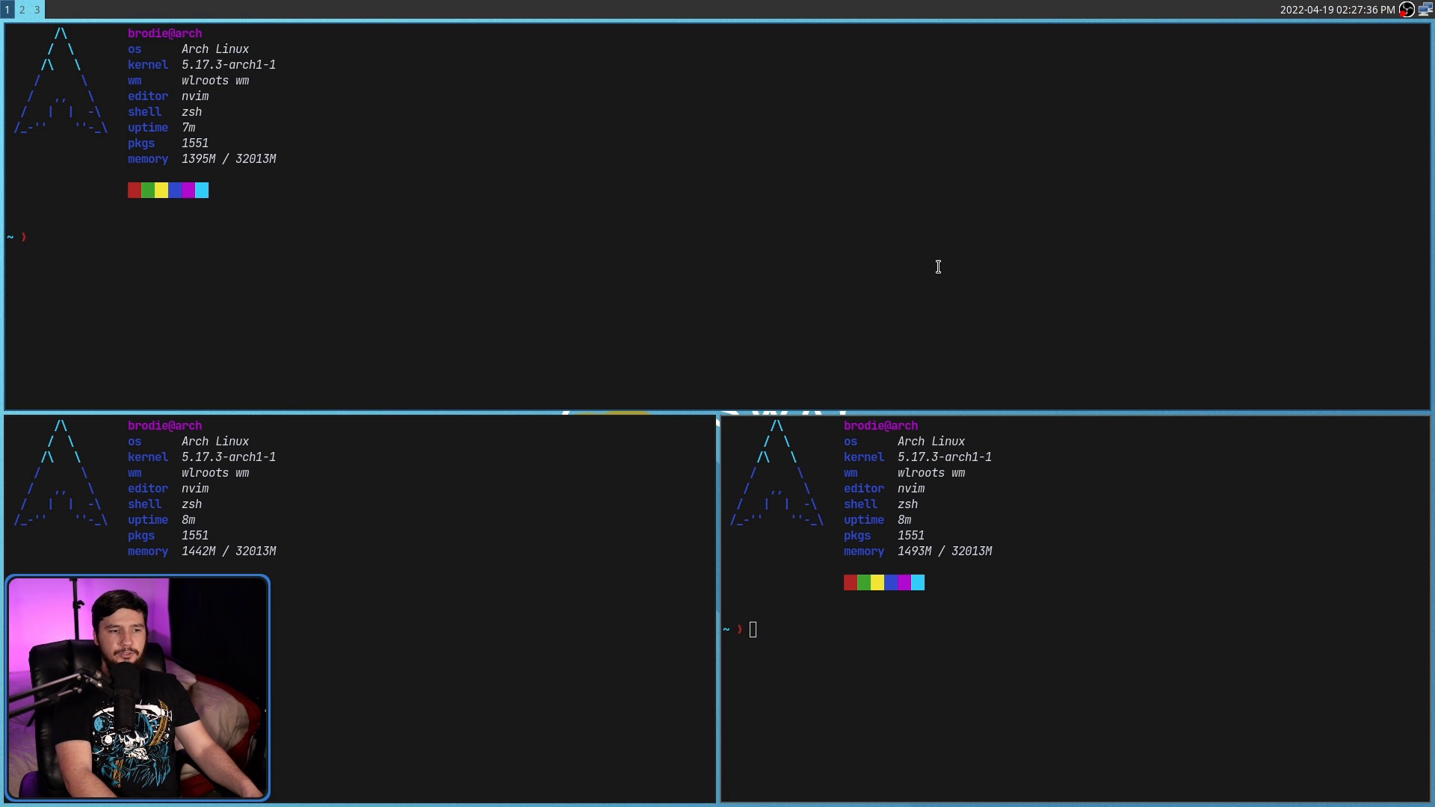
pyautogui.press('super+Return')
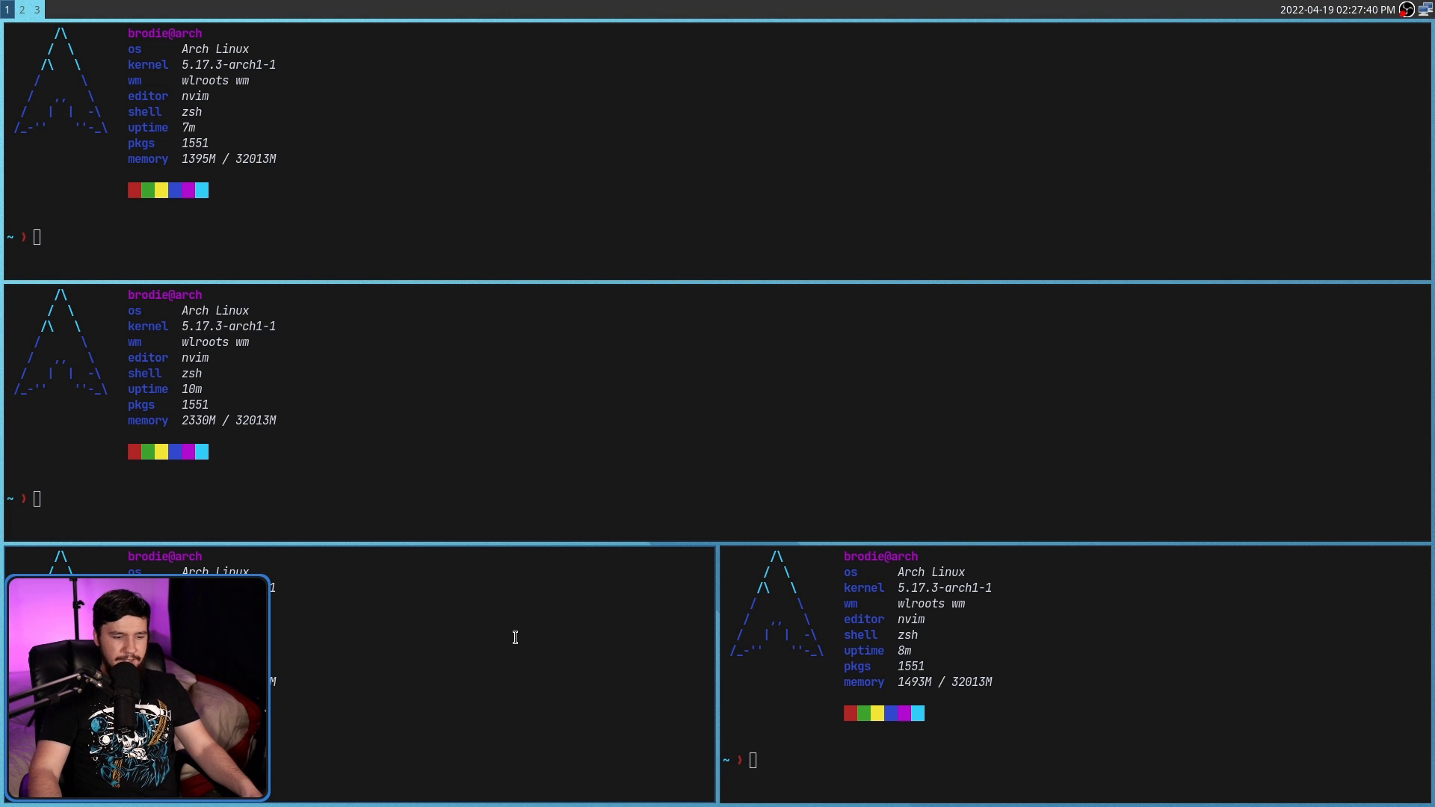
pyautogui.press('super+Return')
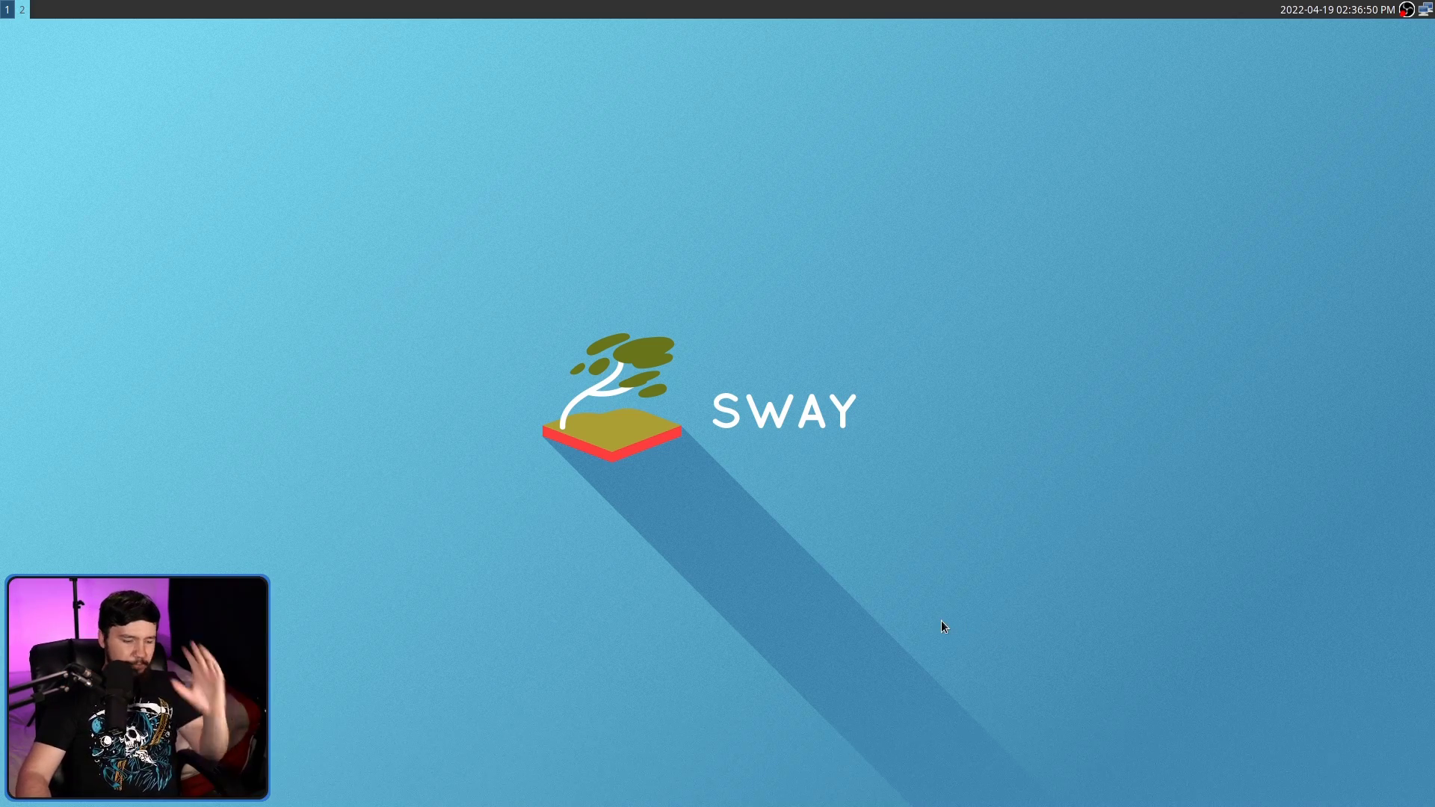
# Step: On workspace 2, spawn terminals, close two extras, then open two new ones toward a 2x2 grid
pyautogui.press('super+2')
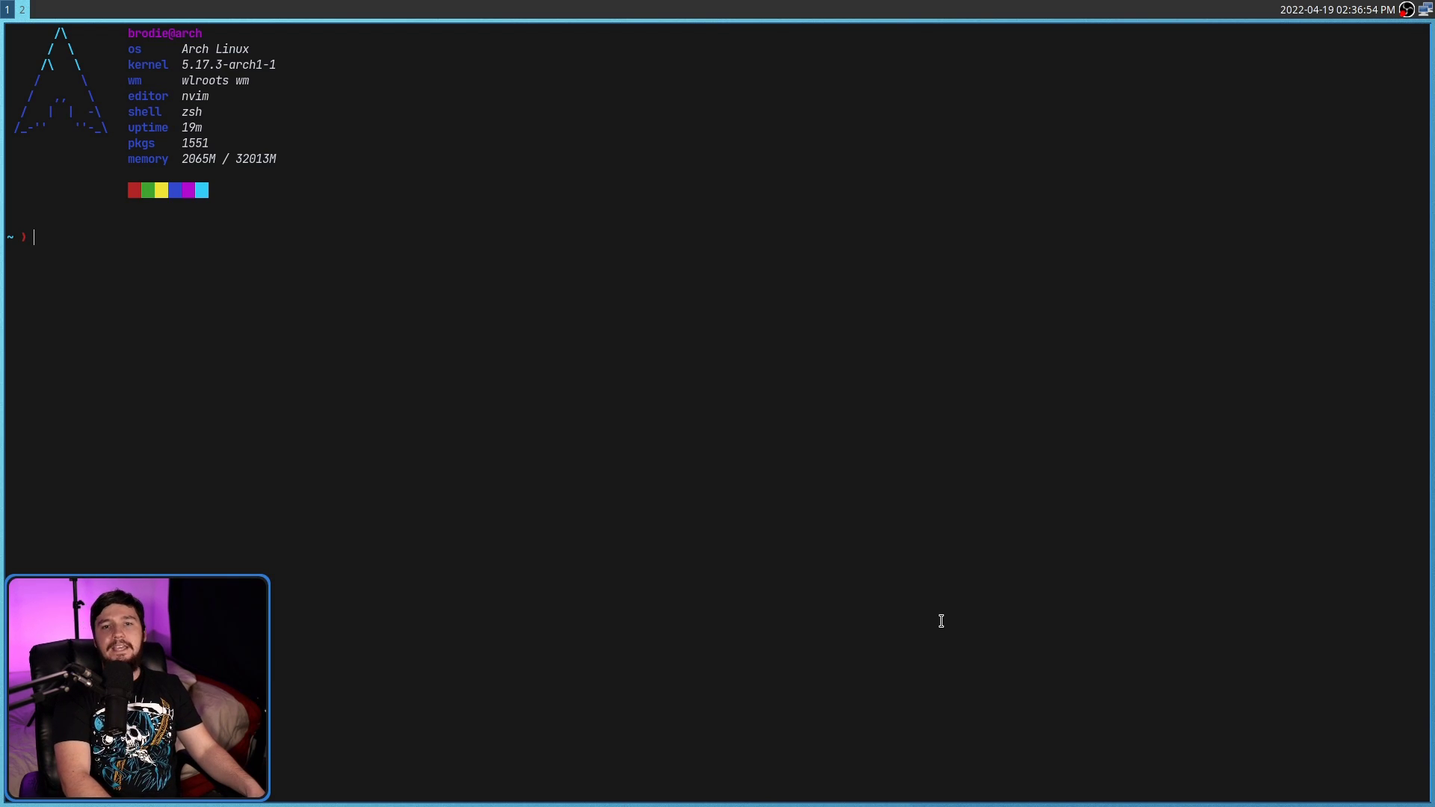
pyautogui.press('super+Return')
pyautogui.press('super+Return')
pyautogui.press('super+Return')
pyautogui.press('super+Return')
pyautogui.press('super+Return')
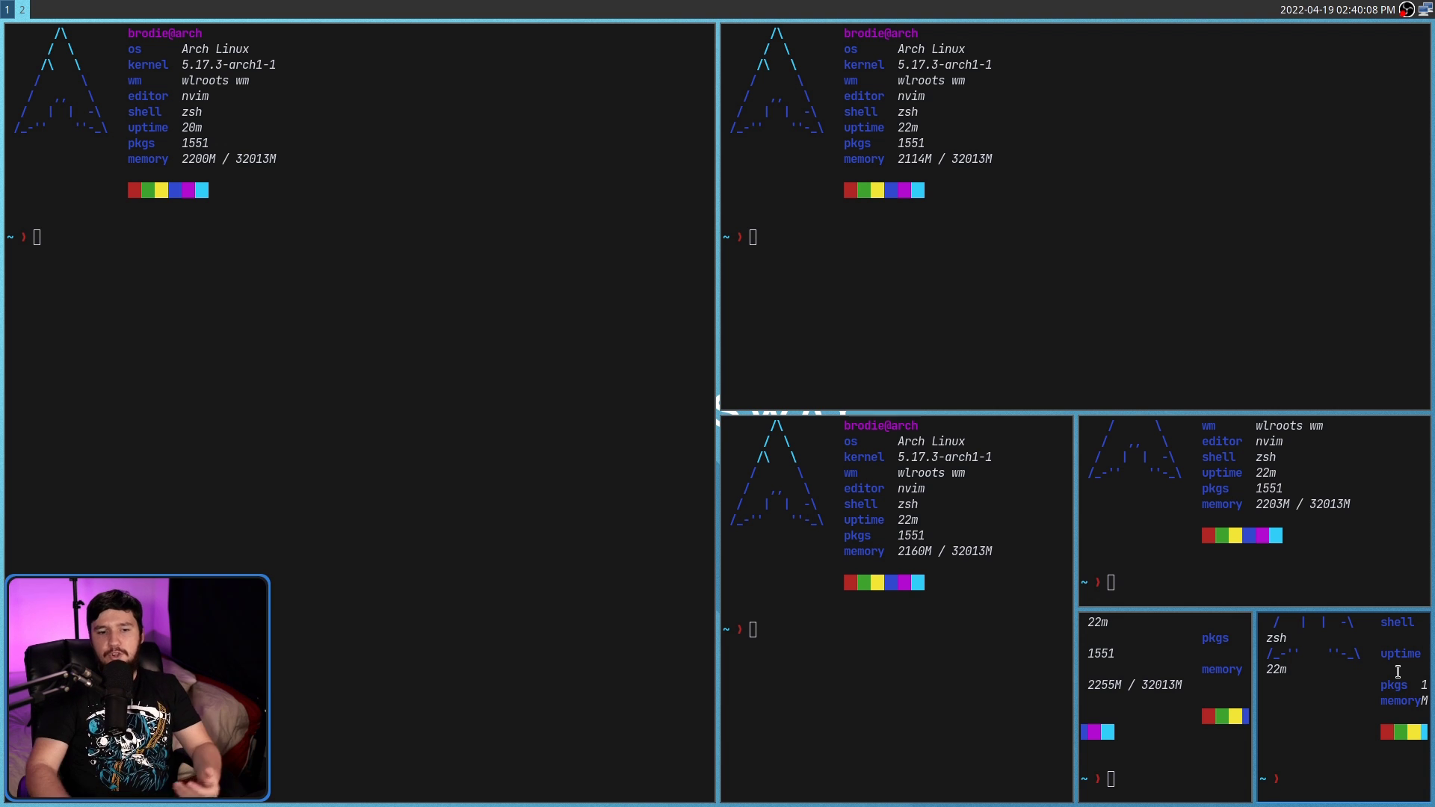
pyautogui.press('super+shift+q')
pyautogui.press('super+shift+q')
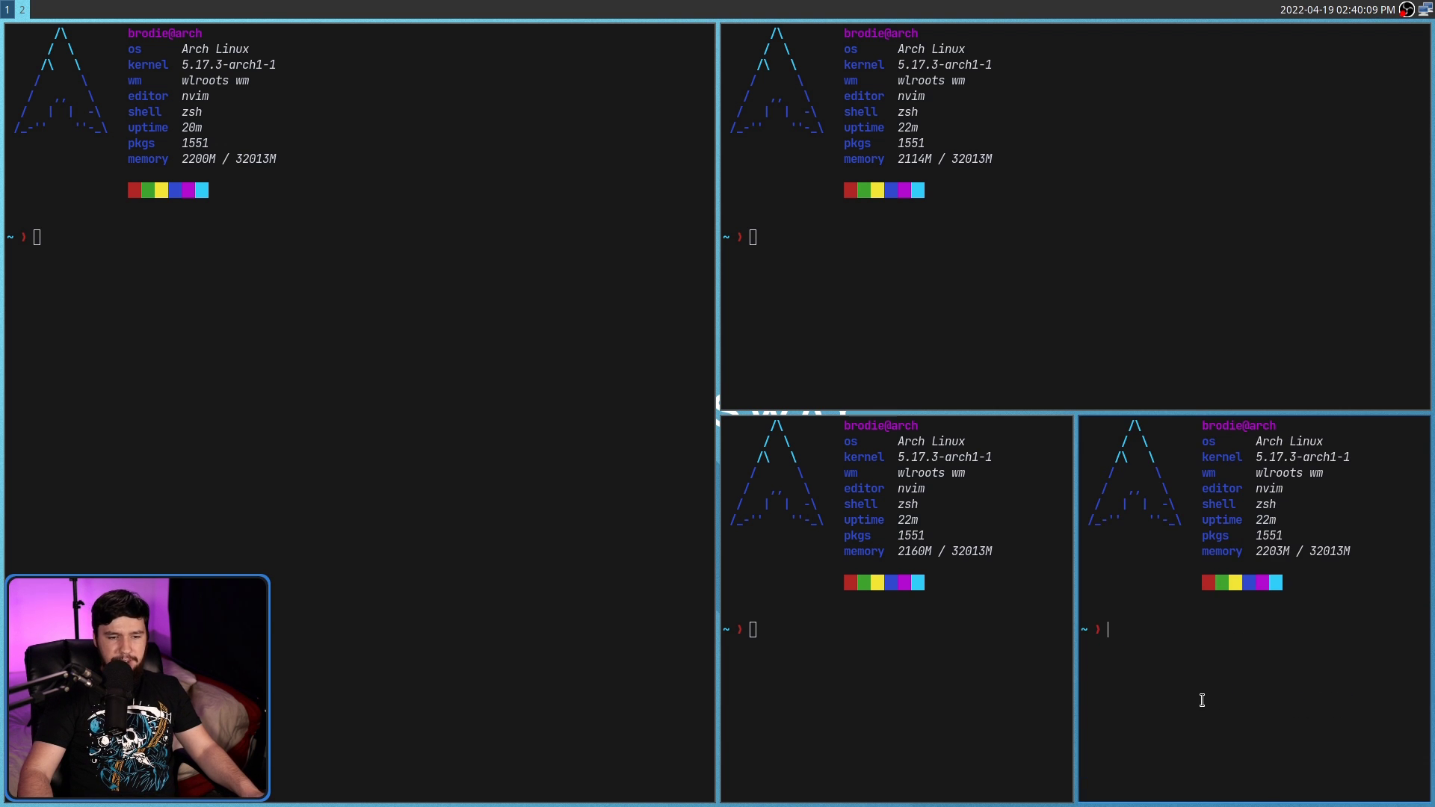
pyautogui.press('super+shift+q')
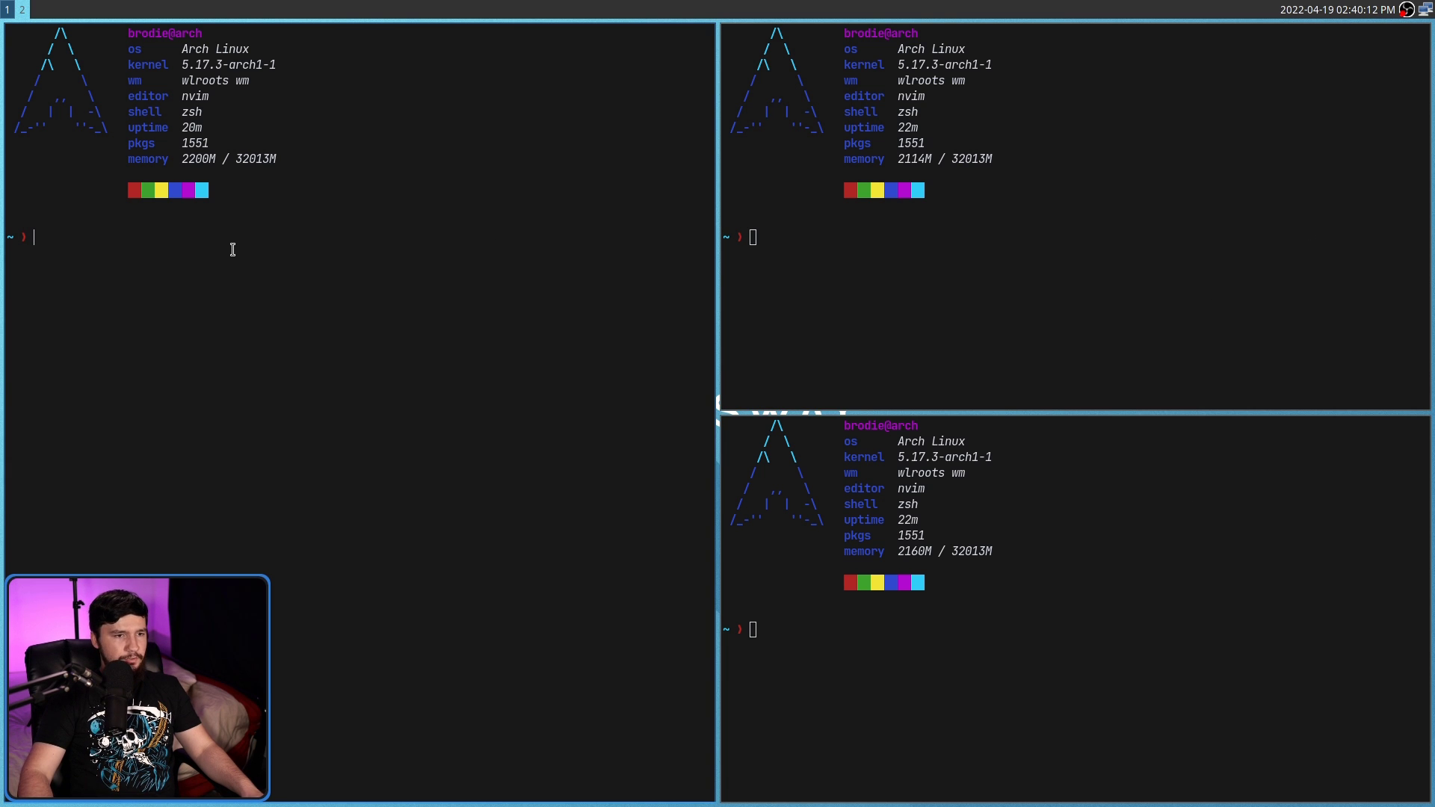
pyautogui.press('super+Return')
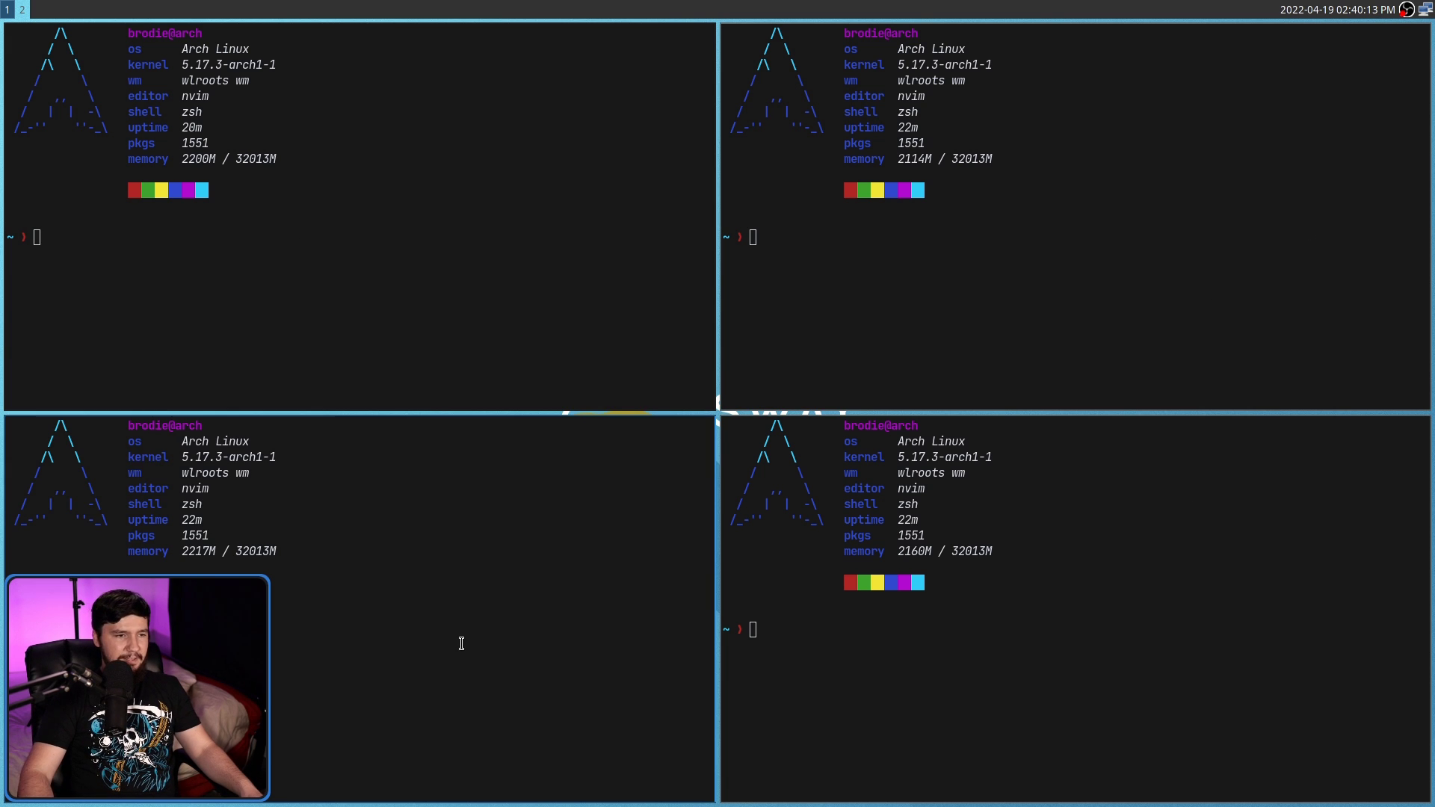
pyautogui.press('super+Return')
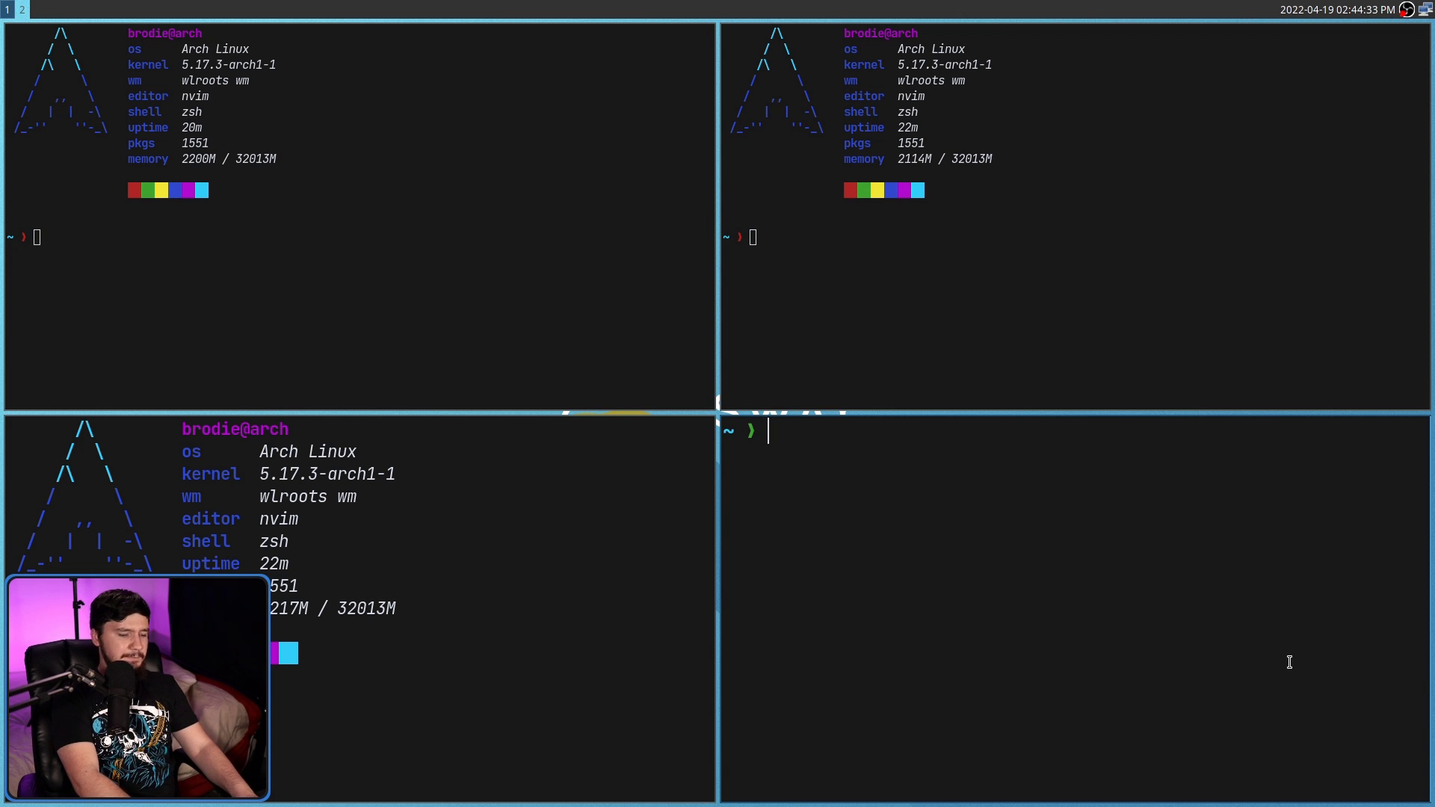
# Step: Use lf to jump to ~/.config, find the sway folder and open its config in Neovim
pyautogui.write('lf')
pyautogui.press('Return')
pyautogui.press('g')
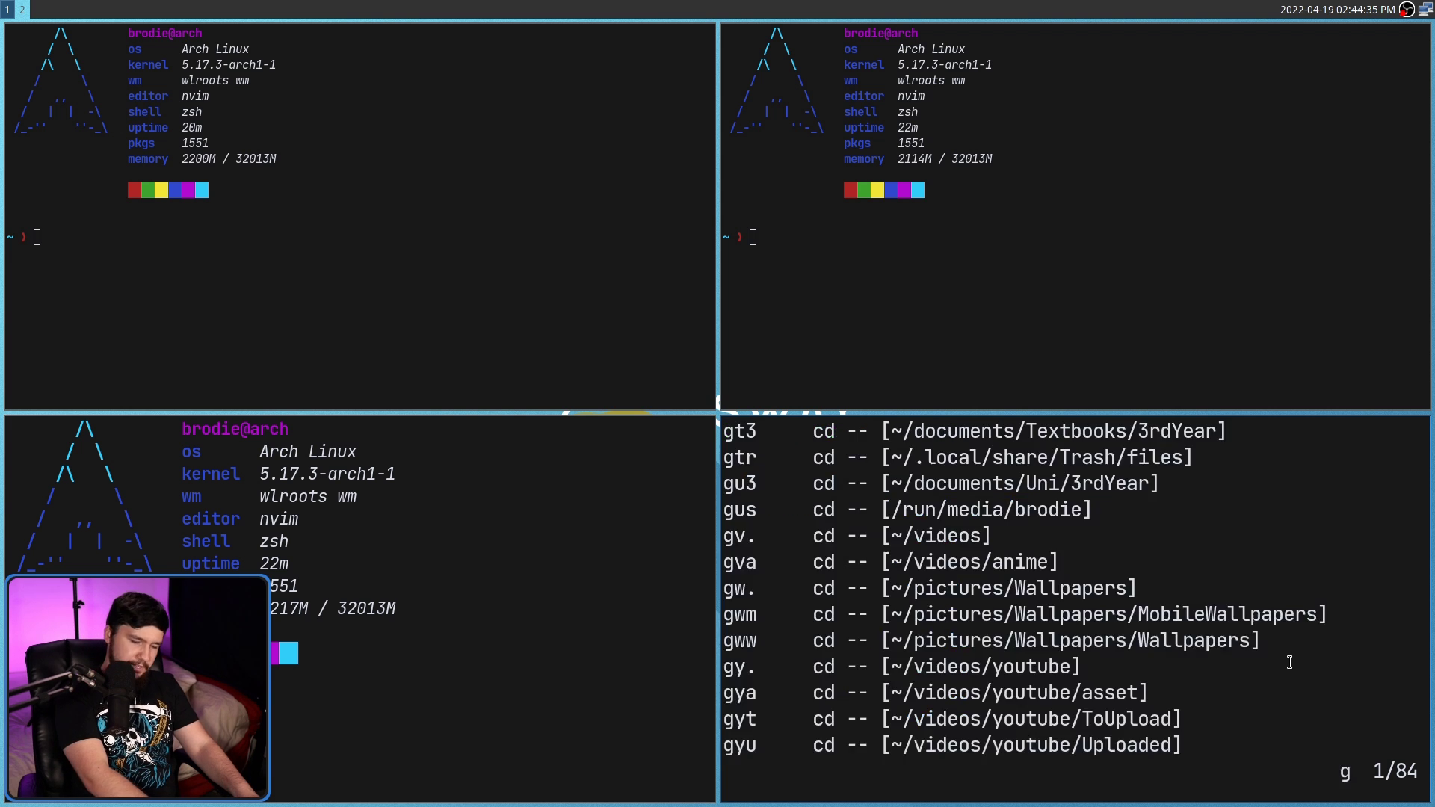
pyautogui.press('c')
pyautogui.press('super+f')
pyautogui.press('j')
pyautogui.press('j')
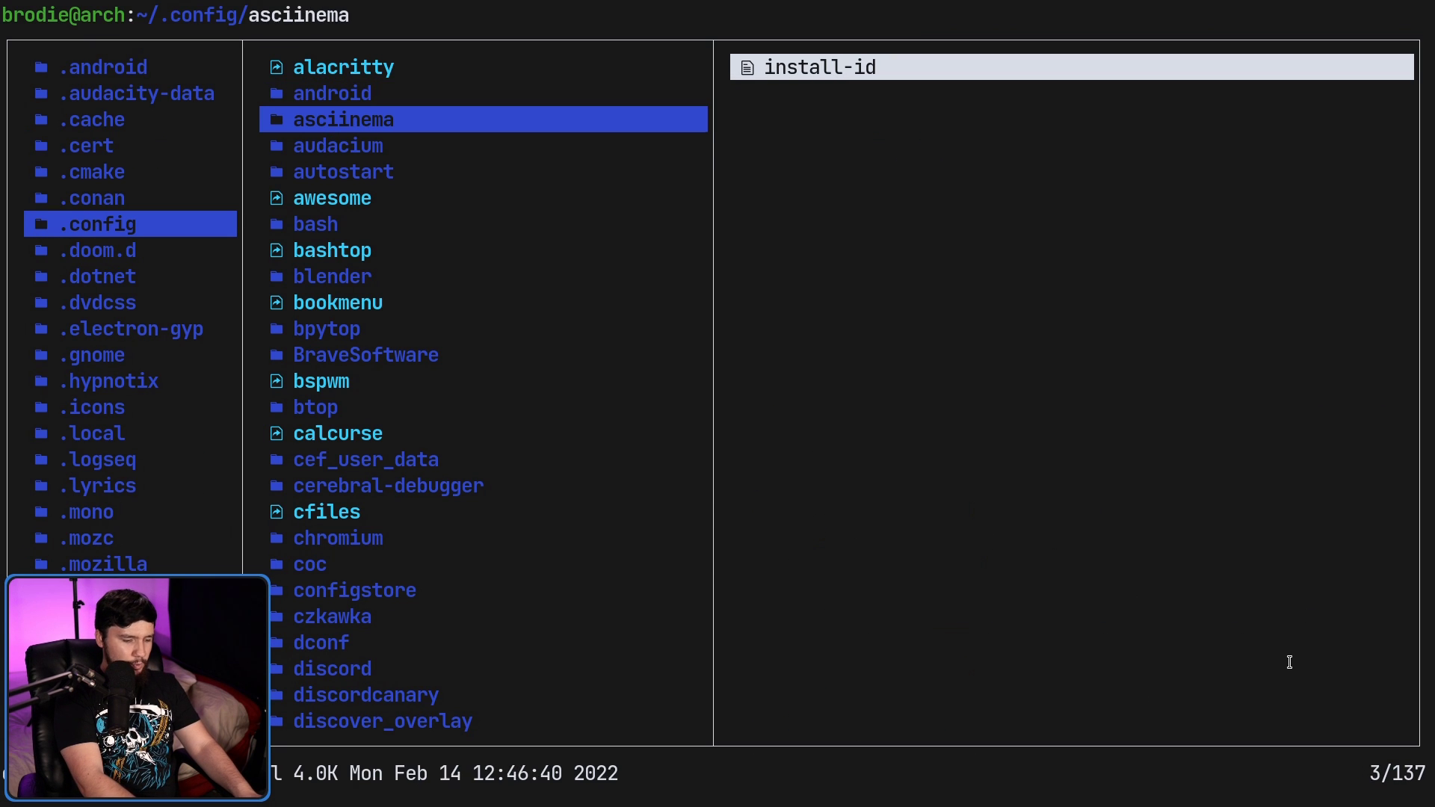
pyautogui.write('/sway')
pyautogui.press('Return')
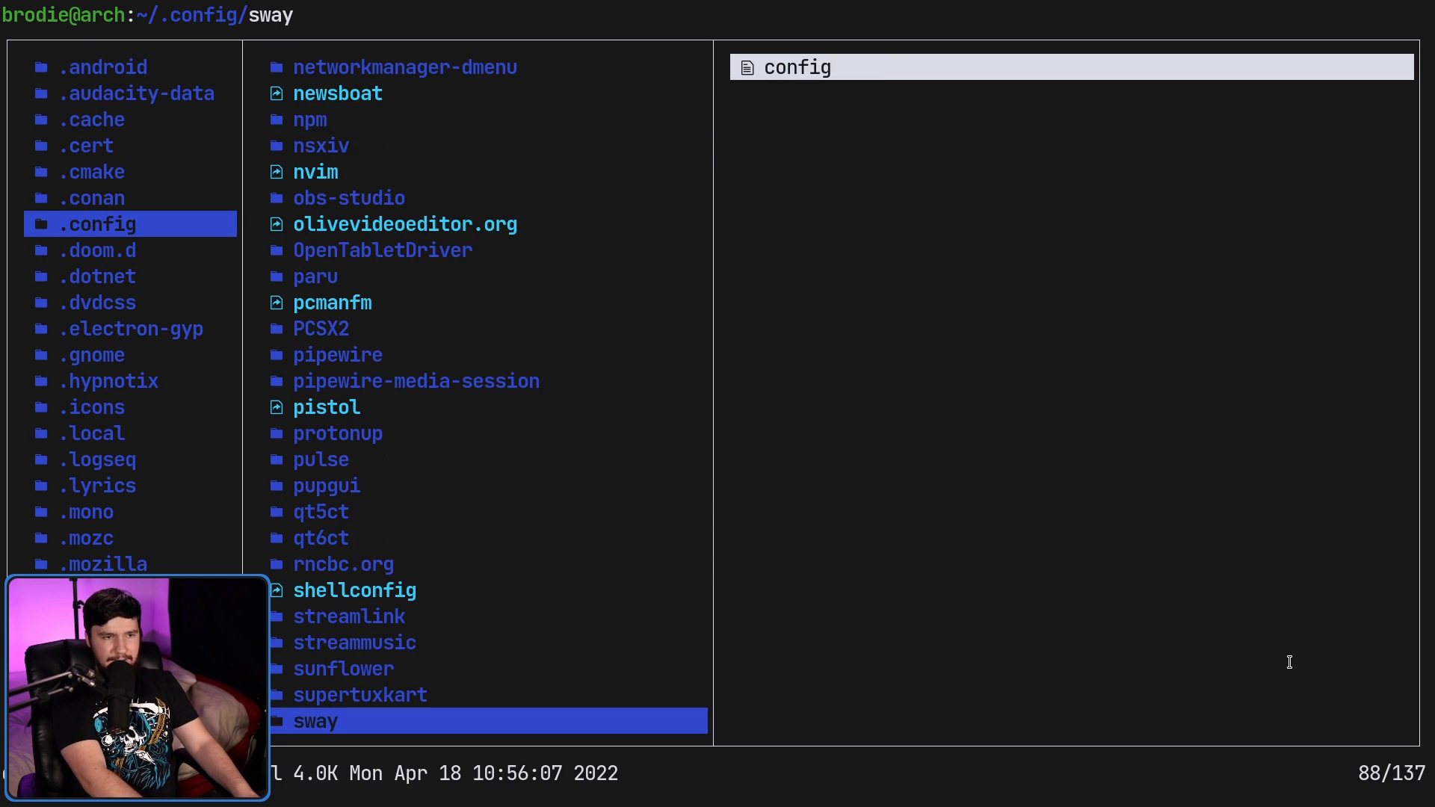
pyautogui.press('l')
pyautogui.press('l')
pyautogui.press('j')
pyautogui.press('j')
pyautogui.press('j')
pyautogui.press('j')
pyautogui.press('j')
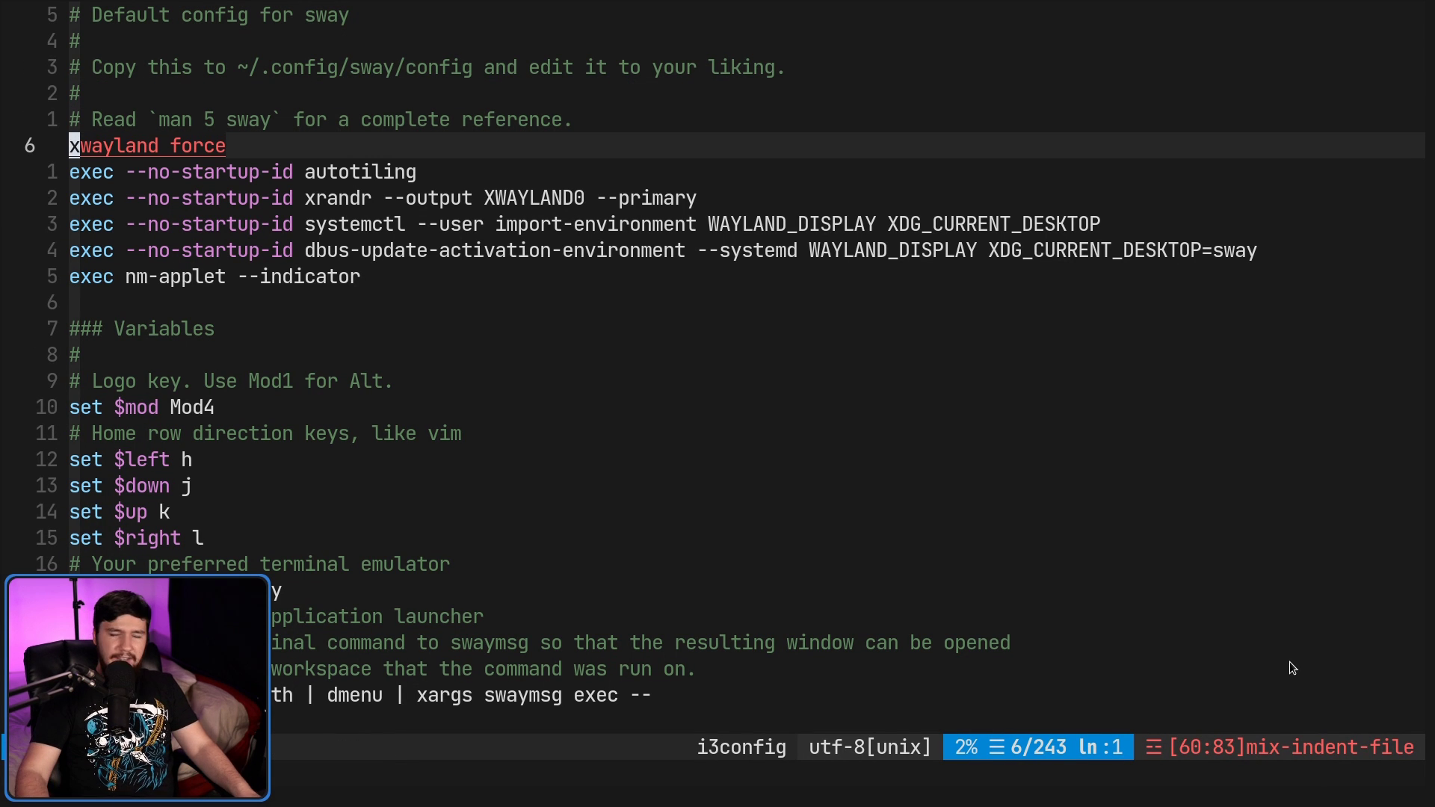
pyautogui.press('j')
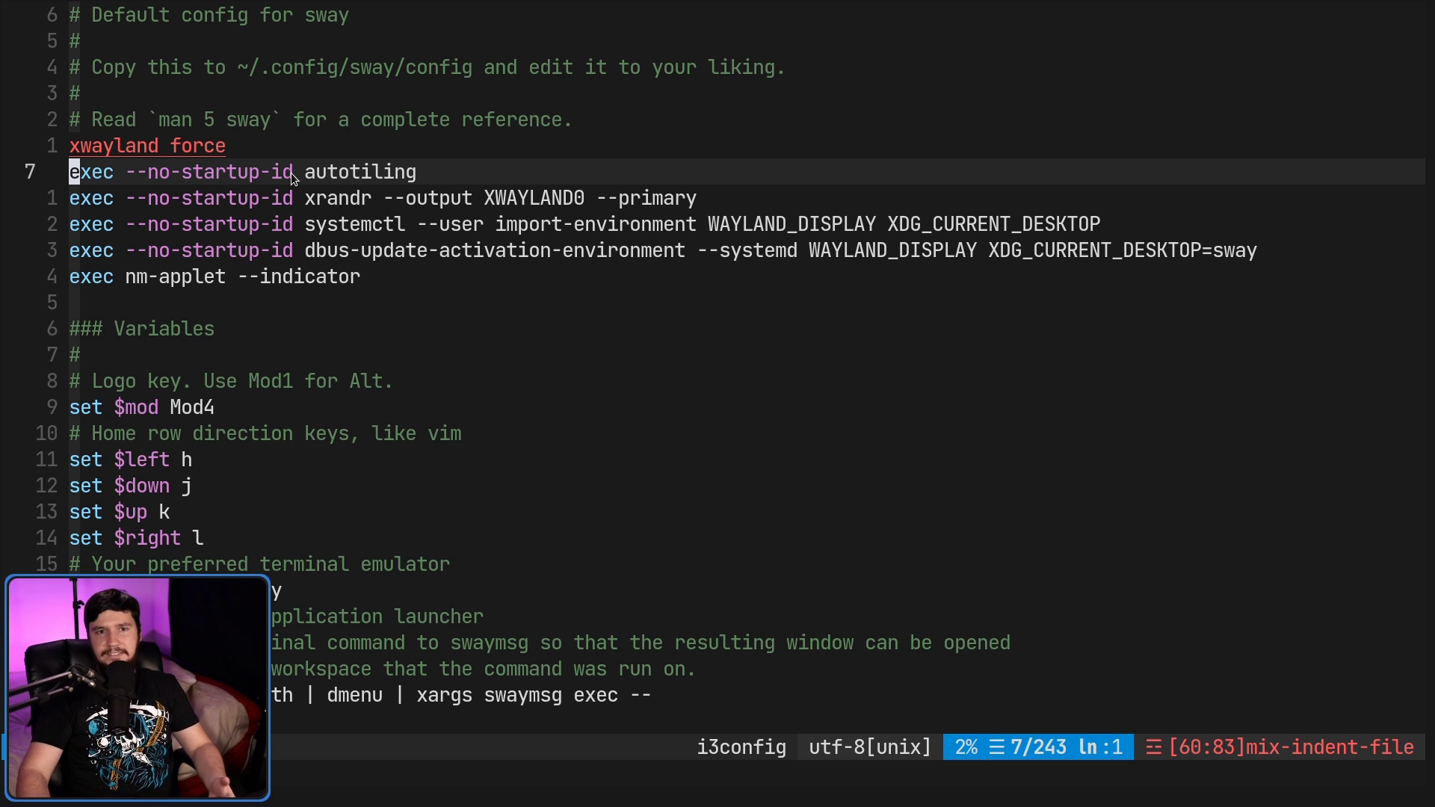
# Step: Highlight --no-startup-id on the autotiling exec line, then spawn two terminals on the desktop
pyautogui.moveTo(290, 173); pyautogui.dragTo(128, 177)
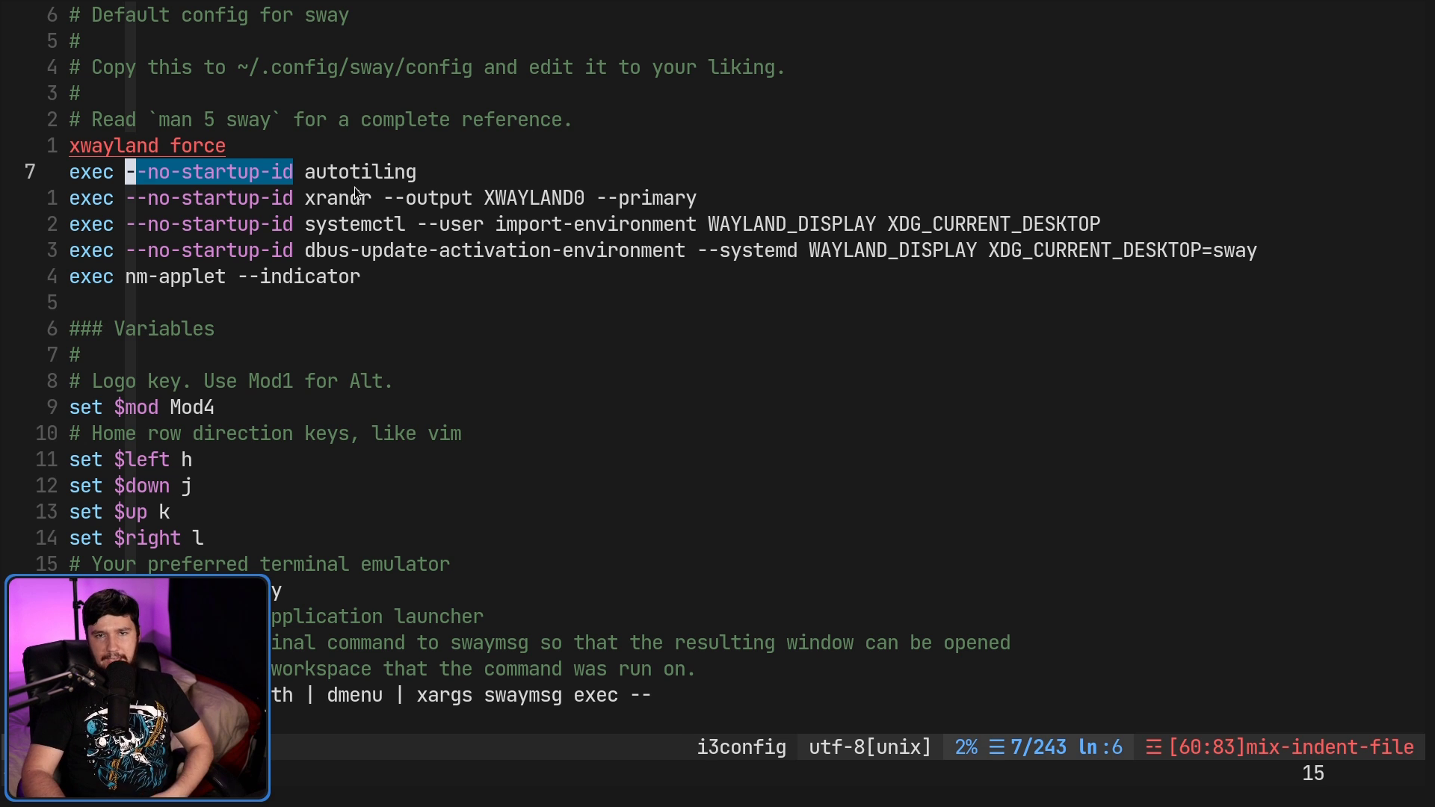
pyautogui.press('Escape')
pyautogui.press('L')
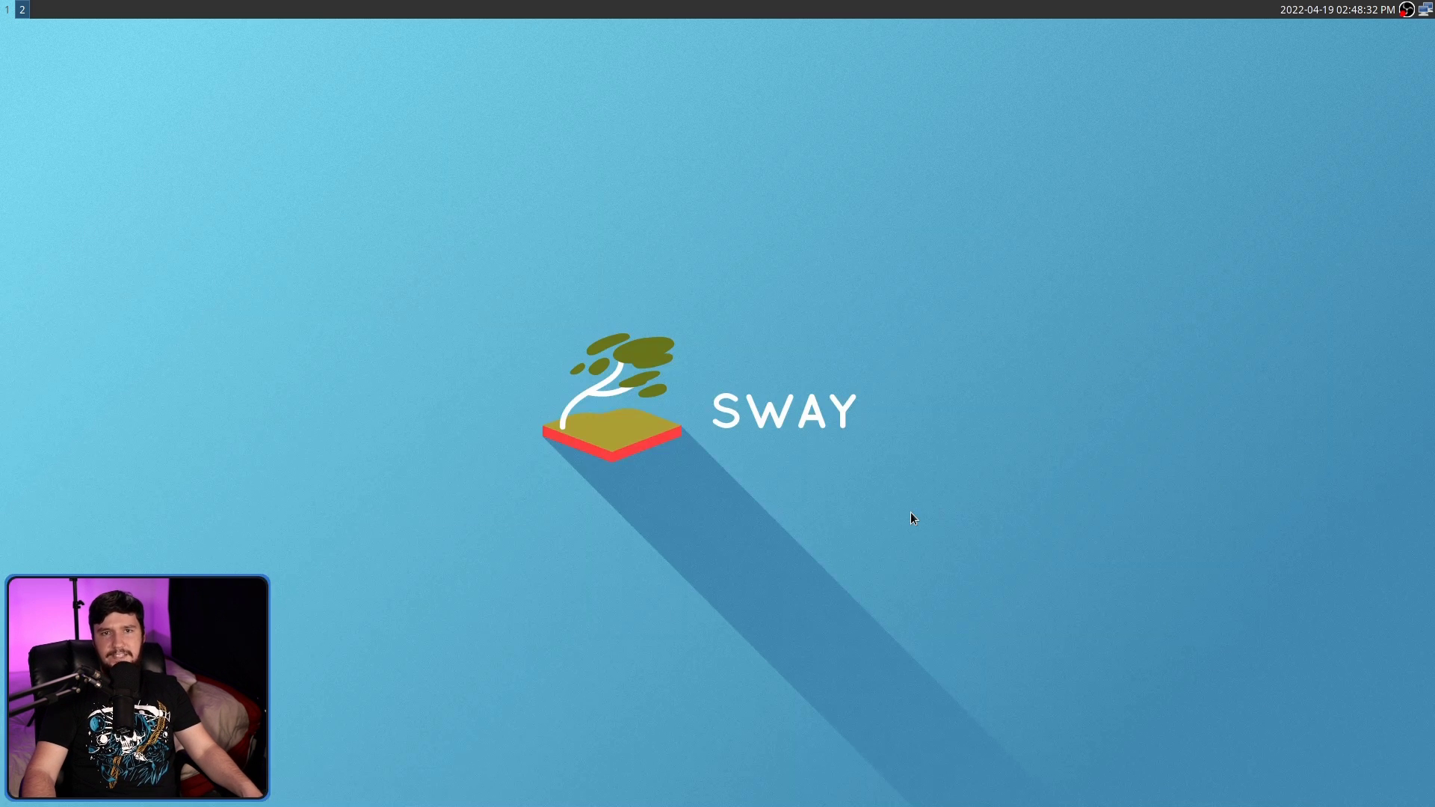
pyautogui.press('super+Return')
pyautogui.press('super+Return')
pyautogui.press('super+Return')
pyautogui.press('super+Return')
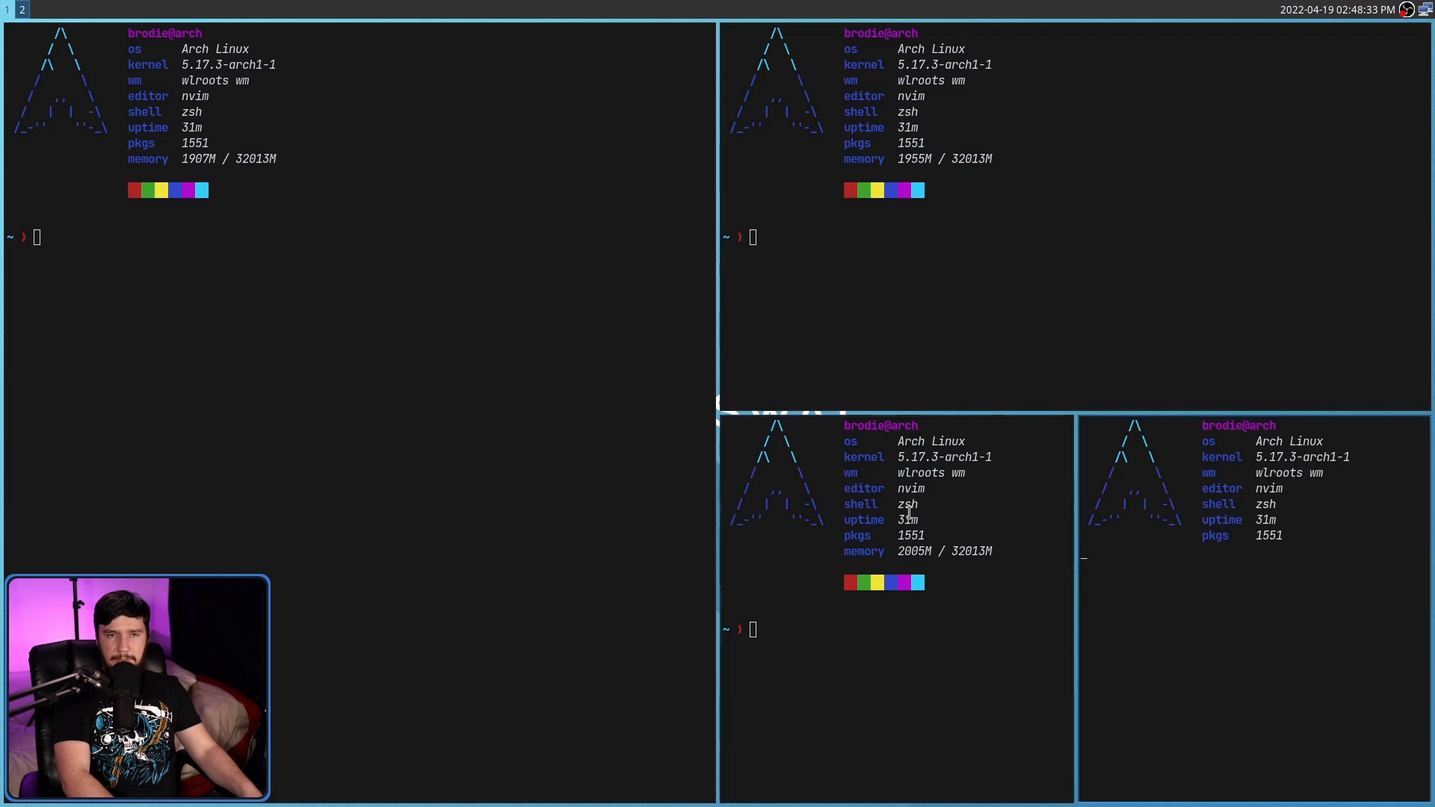
# Step: Spawn terminals on workspaces 3, 5 and 4, then place the cursor at the autotiling line's end
pyautogui.press('super+Return')
pyautogui.press('super+Return')
pyautogui.press('super+3')
pyautogui.press('super+Return')
pyautogui.press('super+Return')
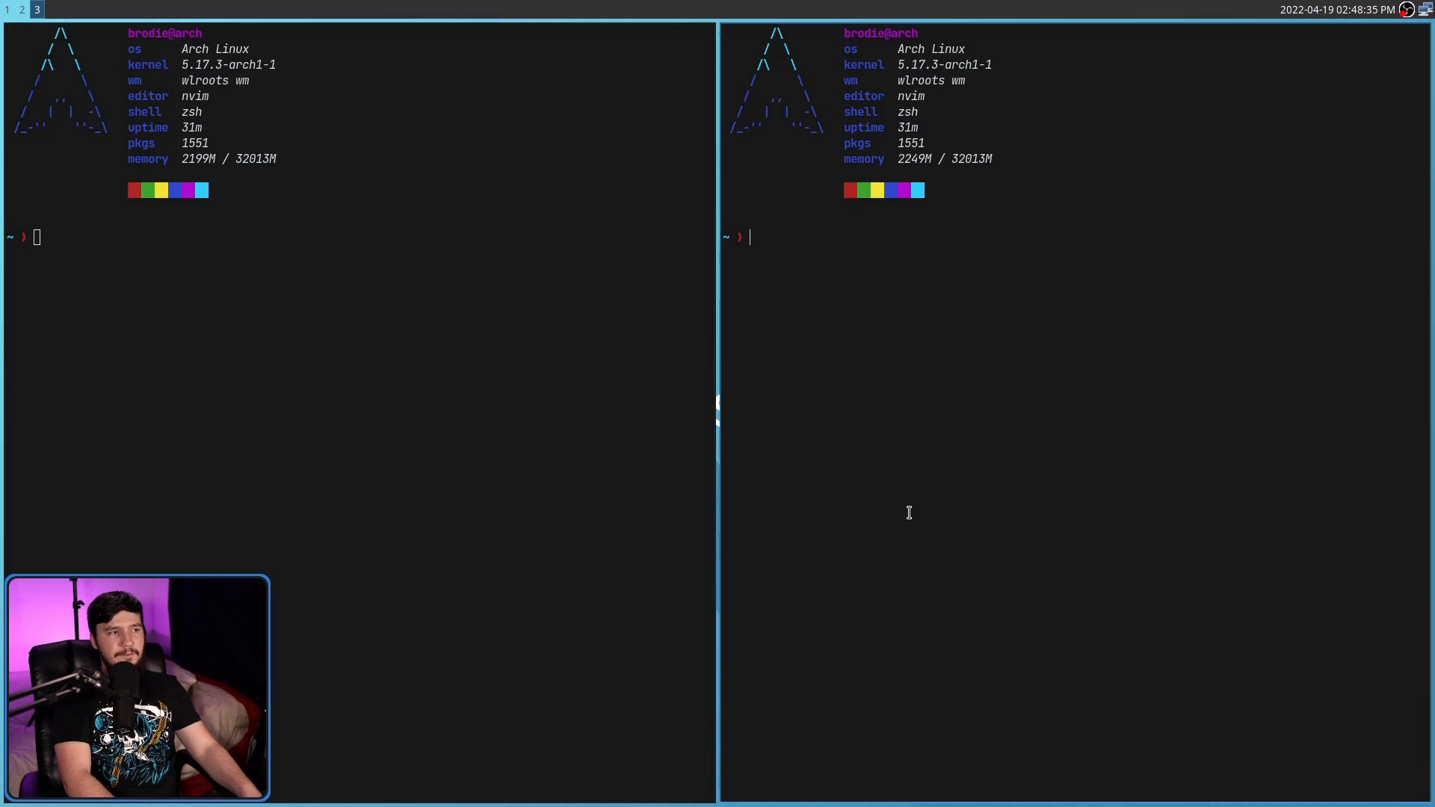
pyautogui.press('super+Return')
pyautogui.press('super+Return')
pyautogui.press('super+Return')
pyautogui.press('super+5')
pyautogui.press('super+Return')
pyautogui.press('super+Return')
pyautogui.press('super+Return')
pyautogui.press('super+Return')
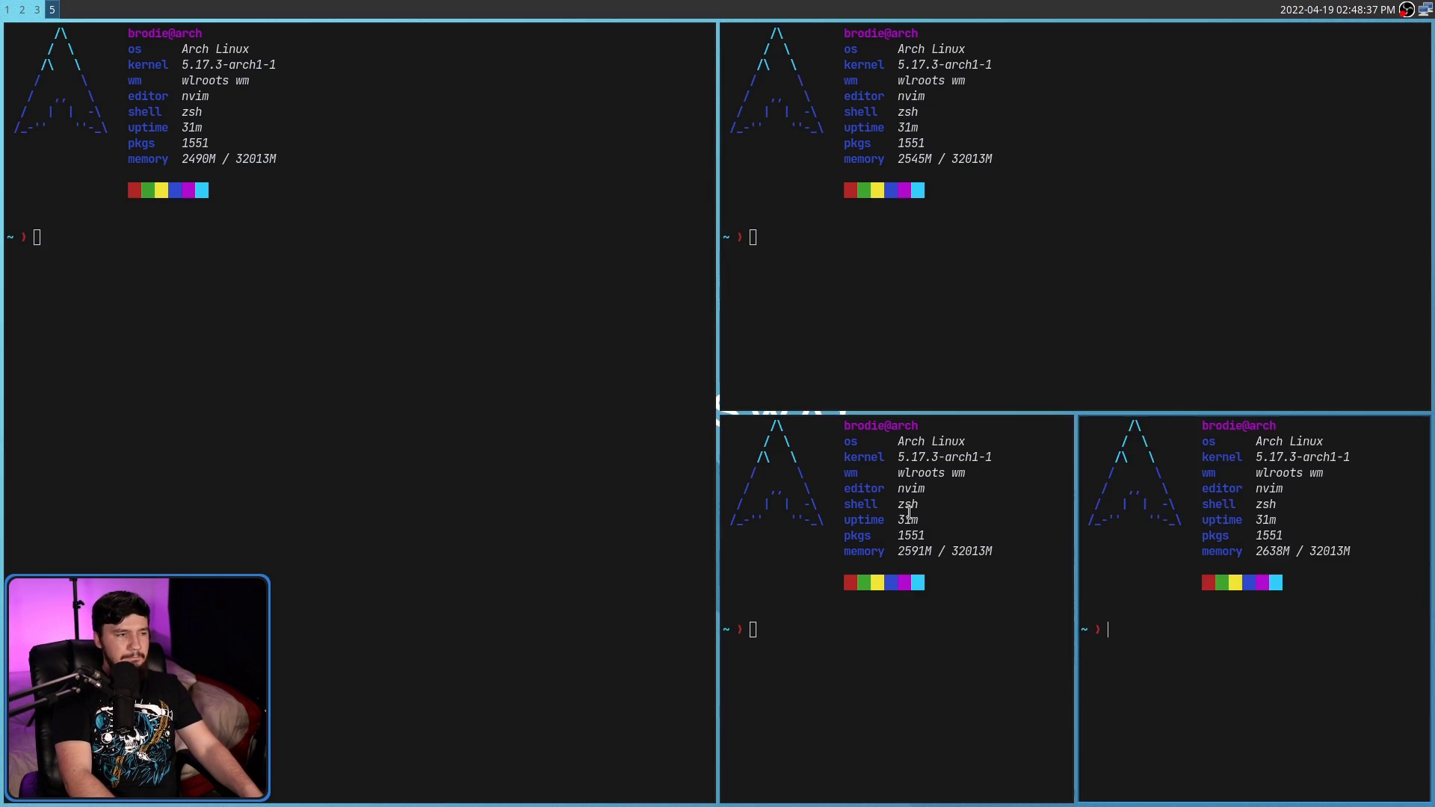
pyautogui.press('super+4')
pyautogui.press('super+Return')
pyautogui.press('super+Return')
pyautogui.press('super+Return')
pyautogui.press('super+Return')
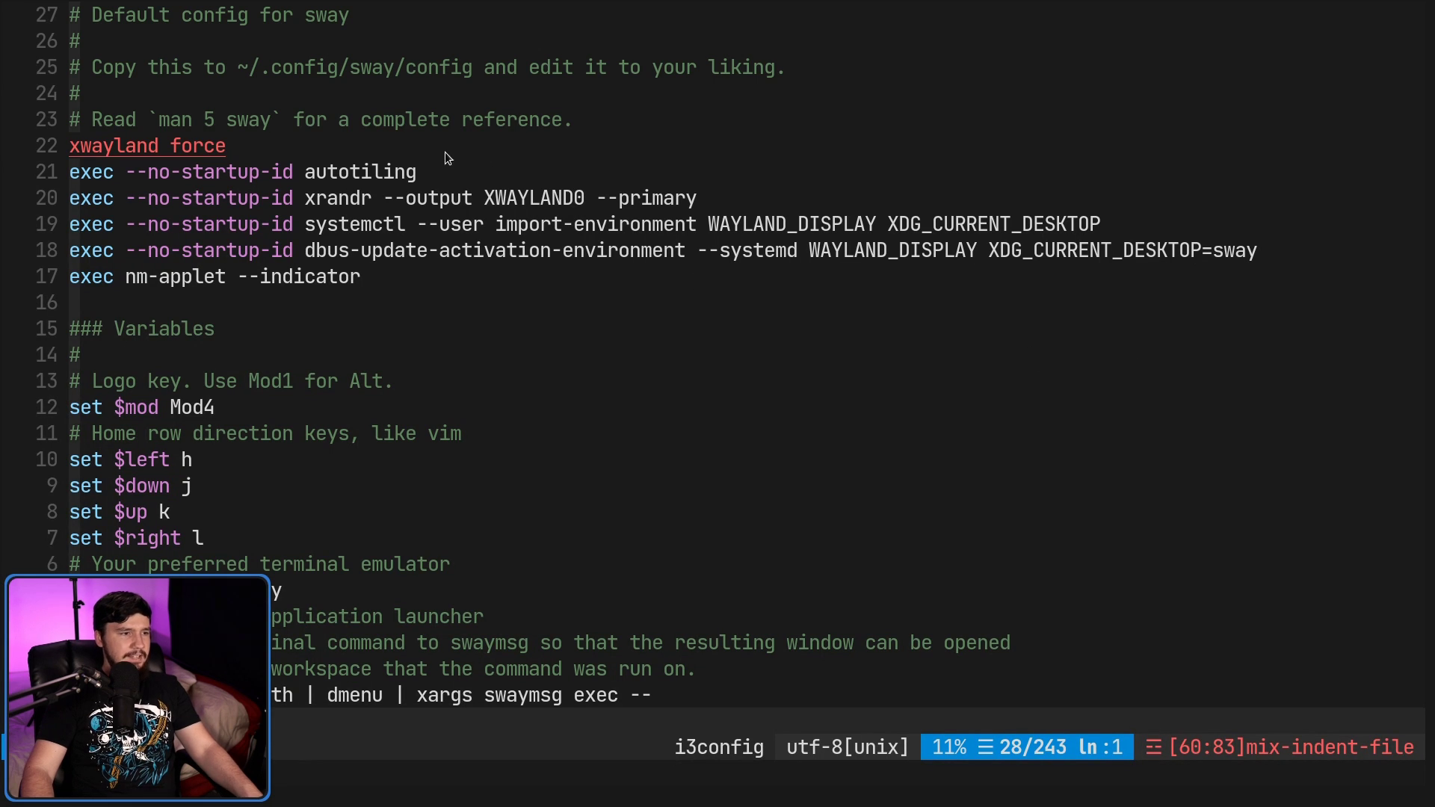
pyautogui.click(453, 168)
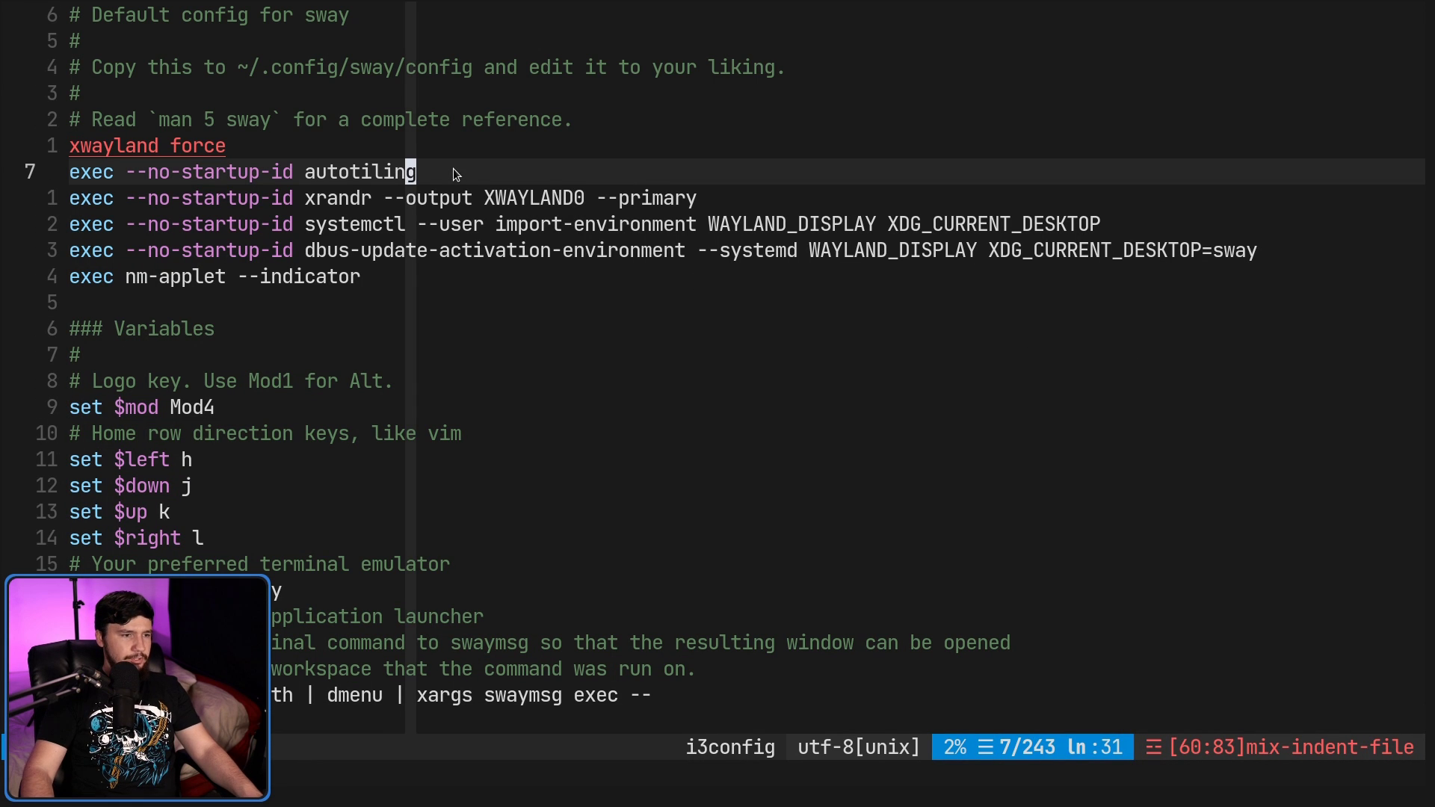
# Step: Append '-w 1 3 5 7 9' to the exec autotiling line, then save with :w and quit with :q
pyautogui.write('A -w')
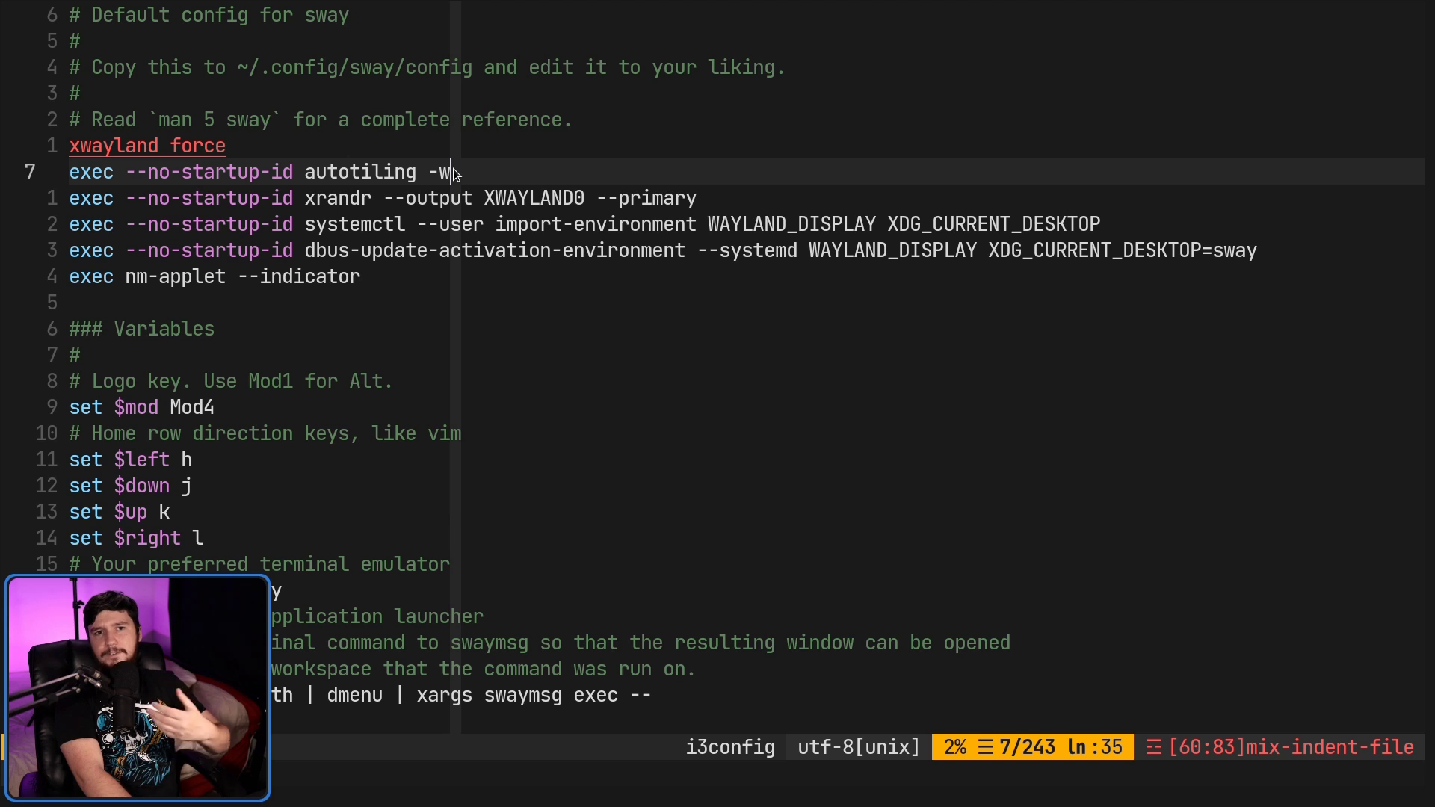
pyautogui.write(' 1')
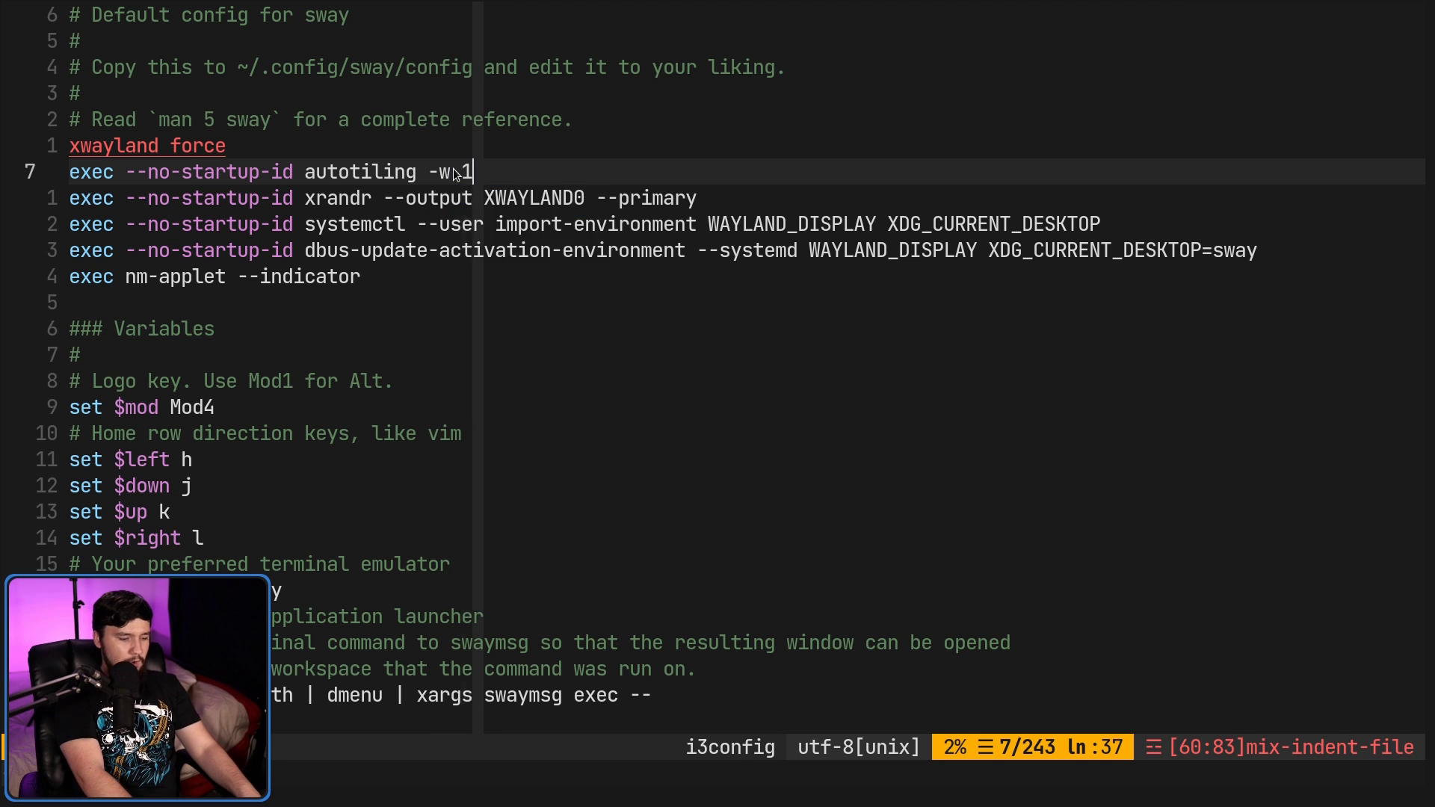
pyautogui.write(' 3 5 7 9')
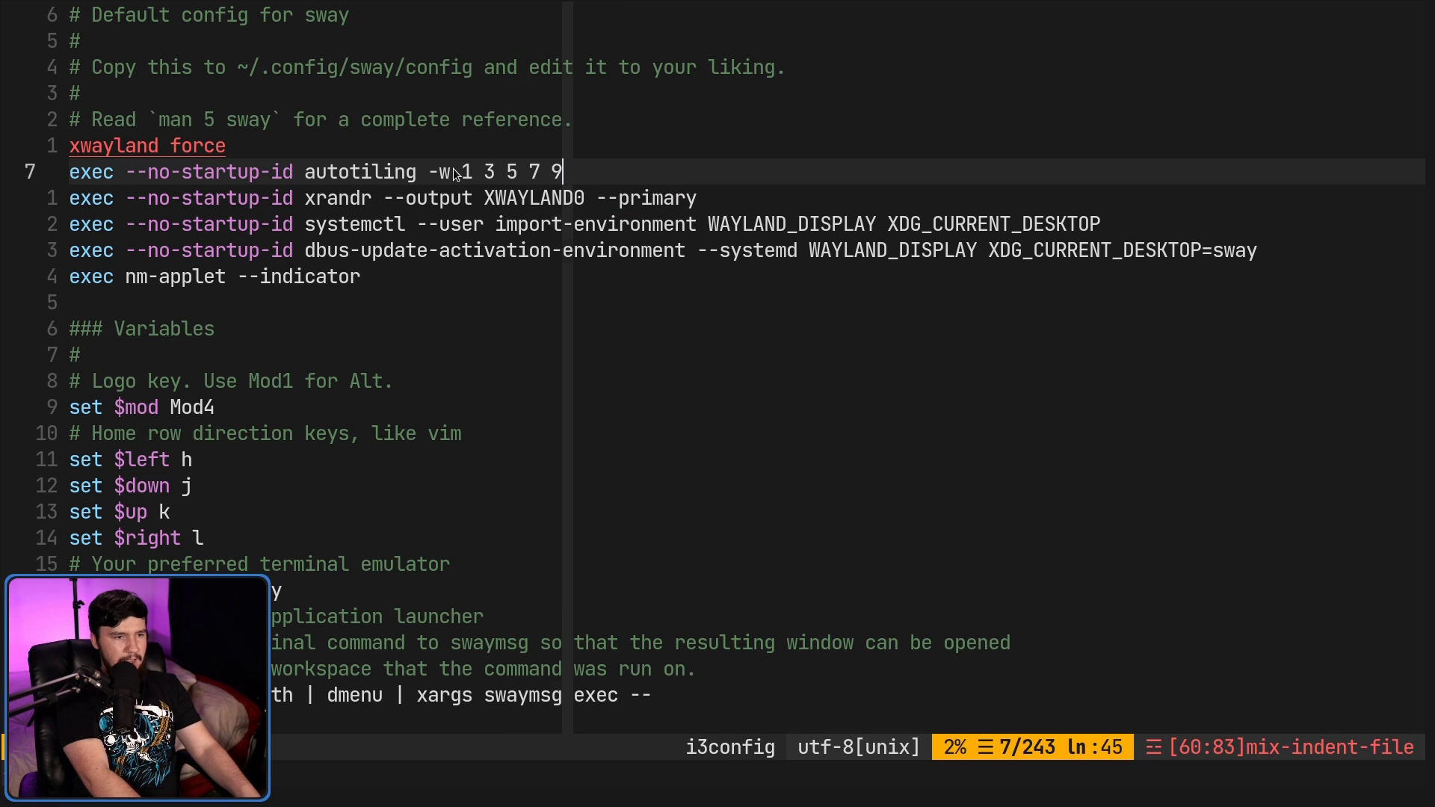
pyautogui.press('Escape')
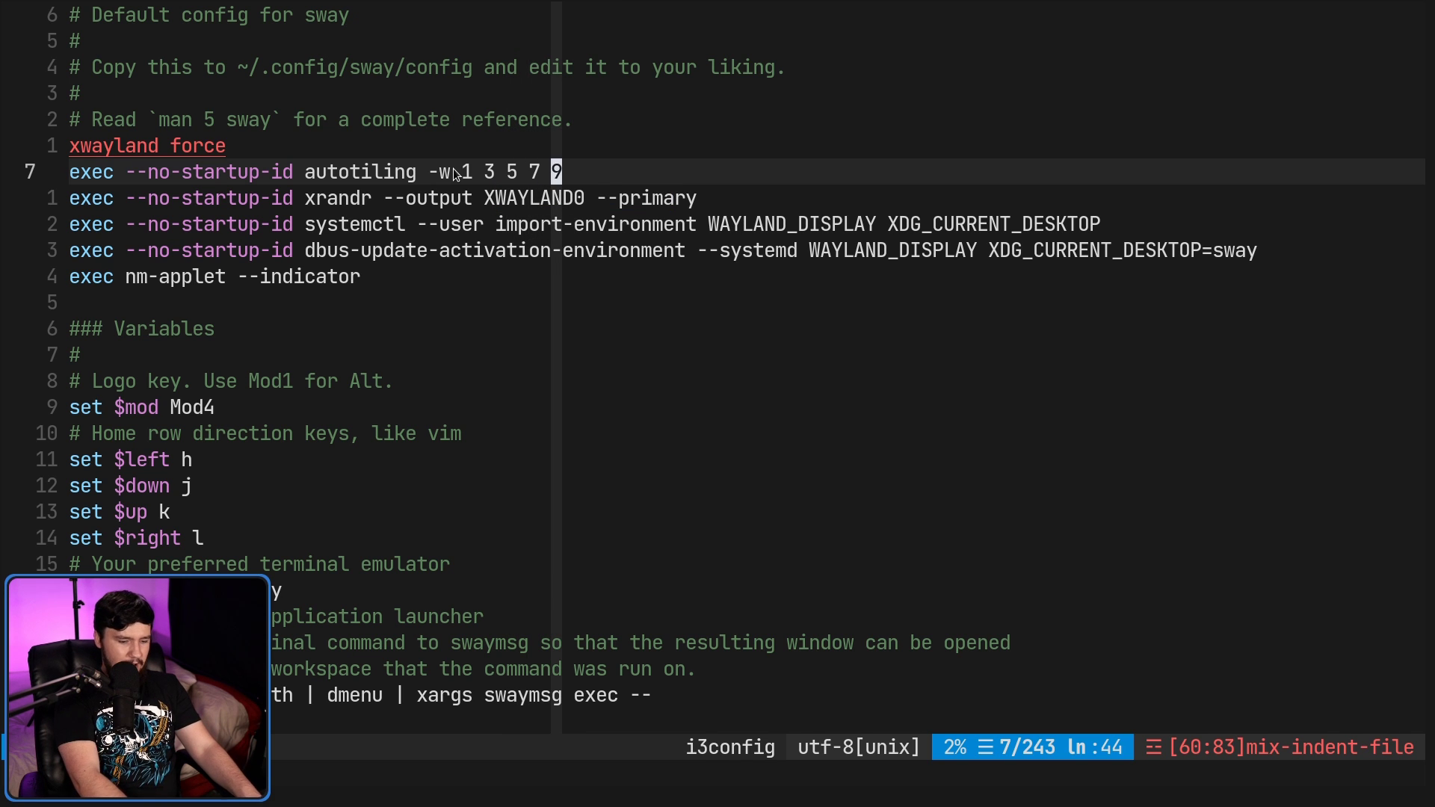
pyautogui.write(':w')
pyautogui.press('Return')
pyautogui.write(':q')
pyautogui.press('Return')
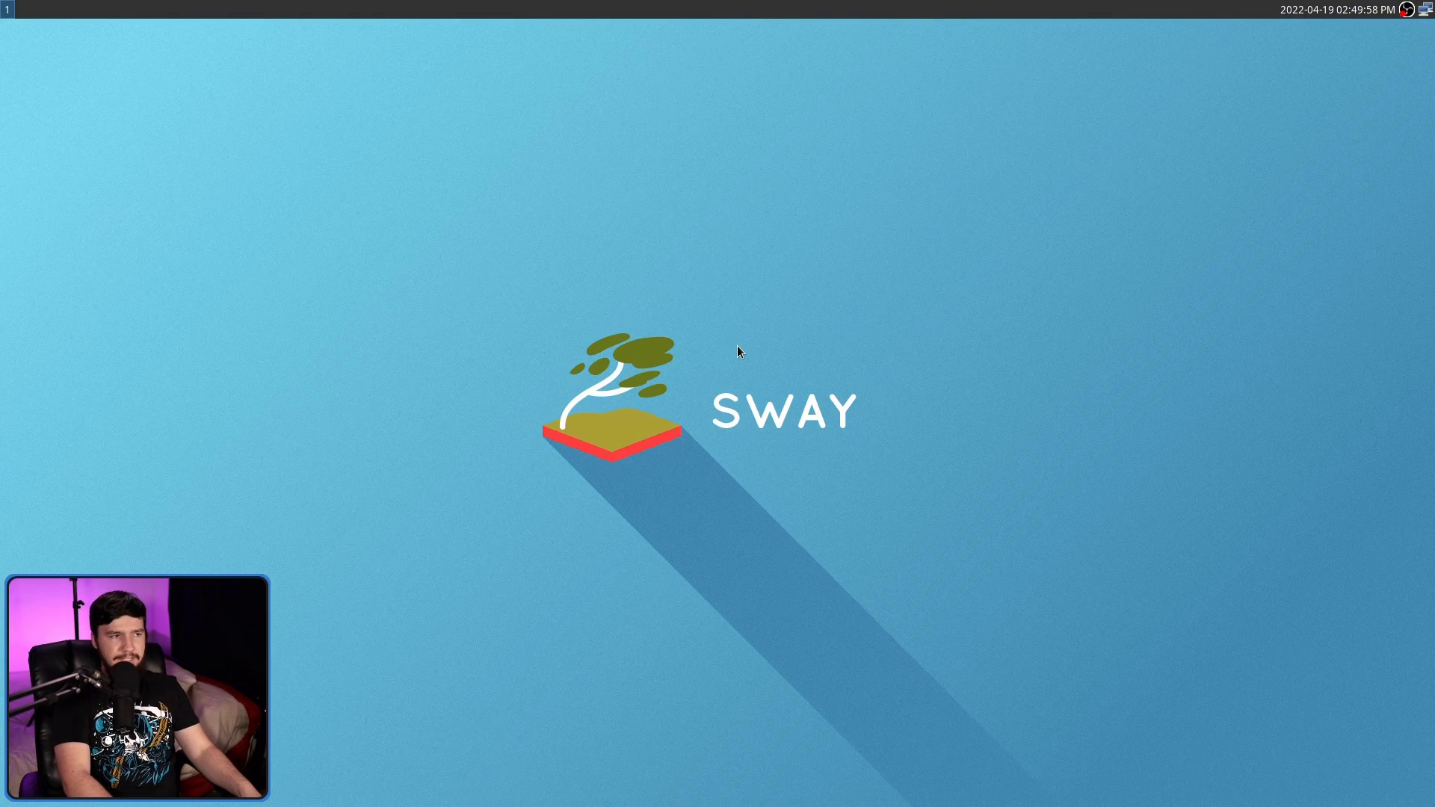
# Step: Spawn terminals on workspaces 1 through 4, then return to workspace 2 and add another
pyautogui.press('super+Return')
pyautogui.press('super+Return')
pyautogui.press('super+Return')
pyautogui.press('super+Return')
pyautogui.press('super+Return')
pyautogui.press('super+Return')
pyautogui.press('super+2')
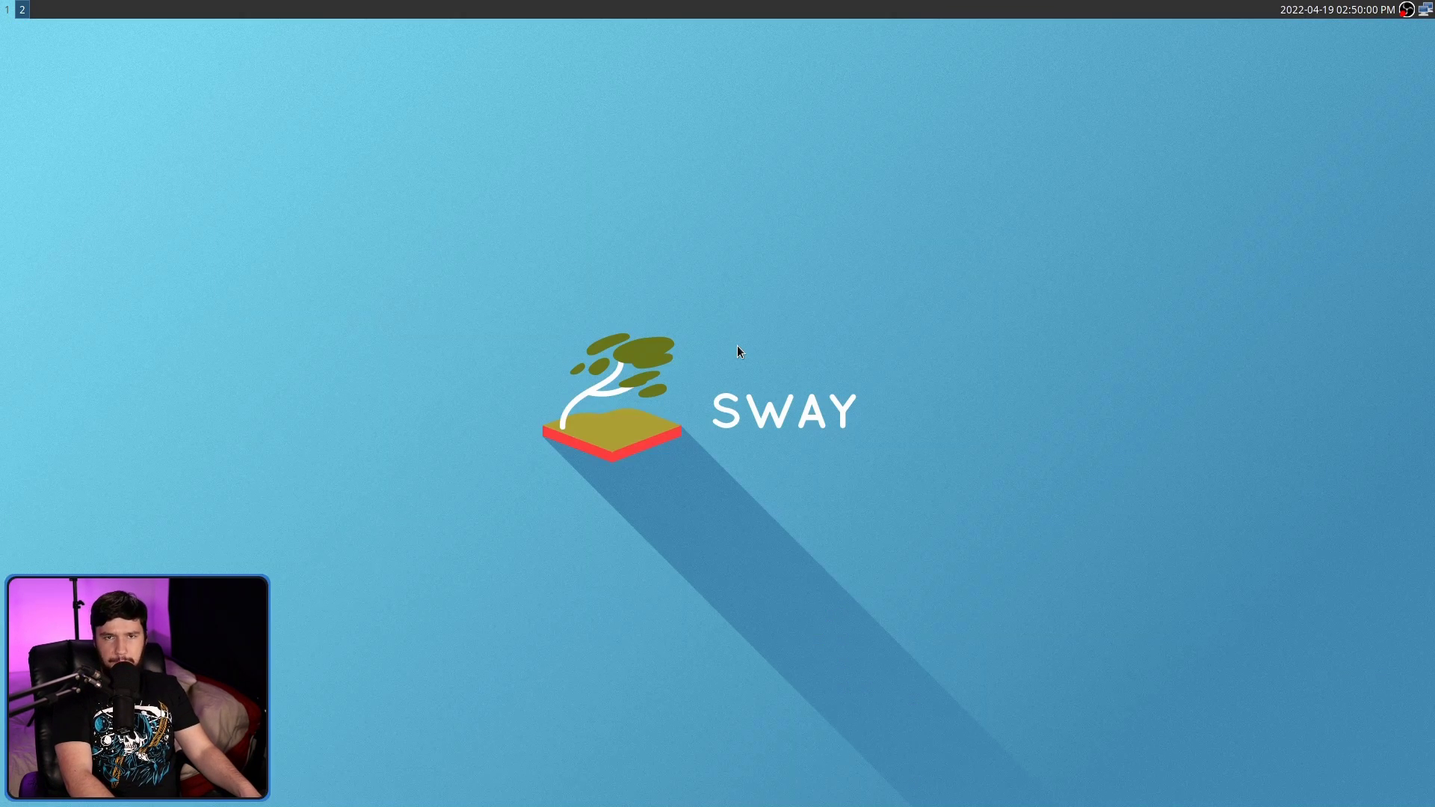
pyautogui.press('super+Return')
pyautogui.press('super+Return')
pyautogui.press('super+Return')
pyautogui.press('super+Return')
pyautogui.press('super+Return')
pyautogui.press('super+Return')
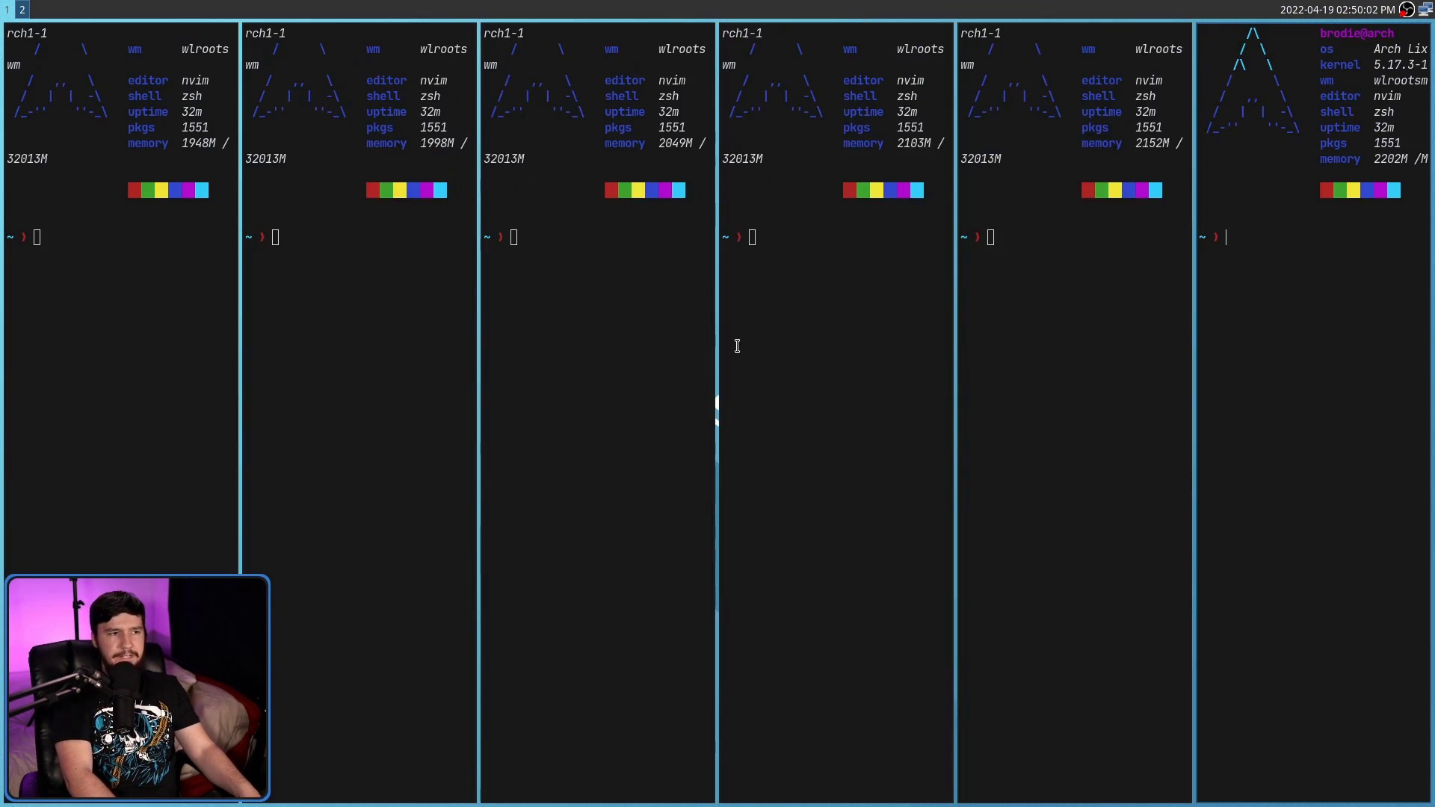
pyautogui.press('super+3')
pyautogui.press('super+Return')
pyautogui.press('super+Return')
pyautogui.press('super+Return')
pyautogui.press('super+4')
pyautogui.press('super+Return')
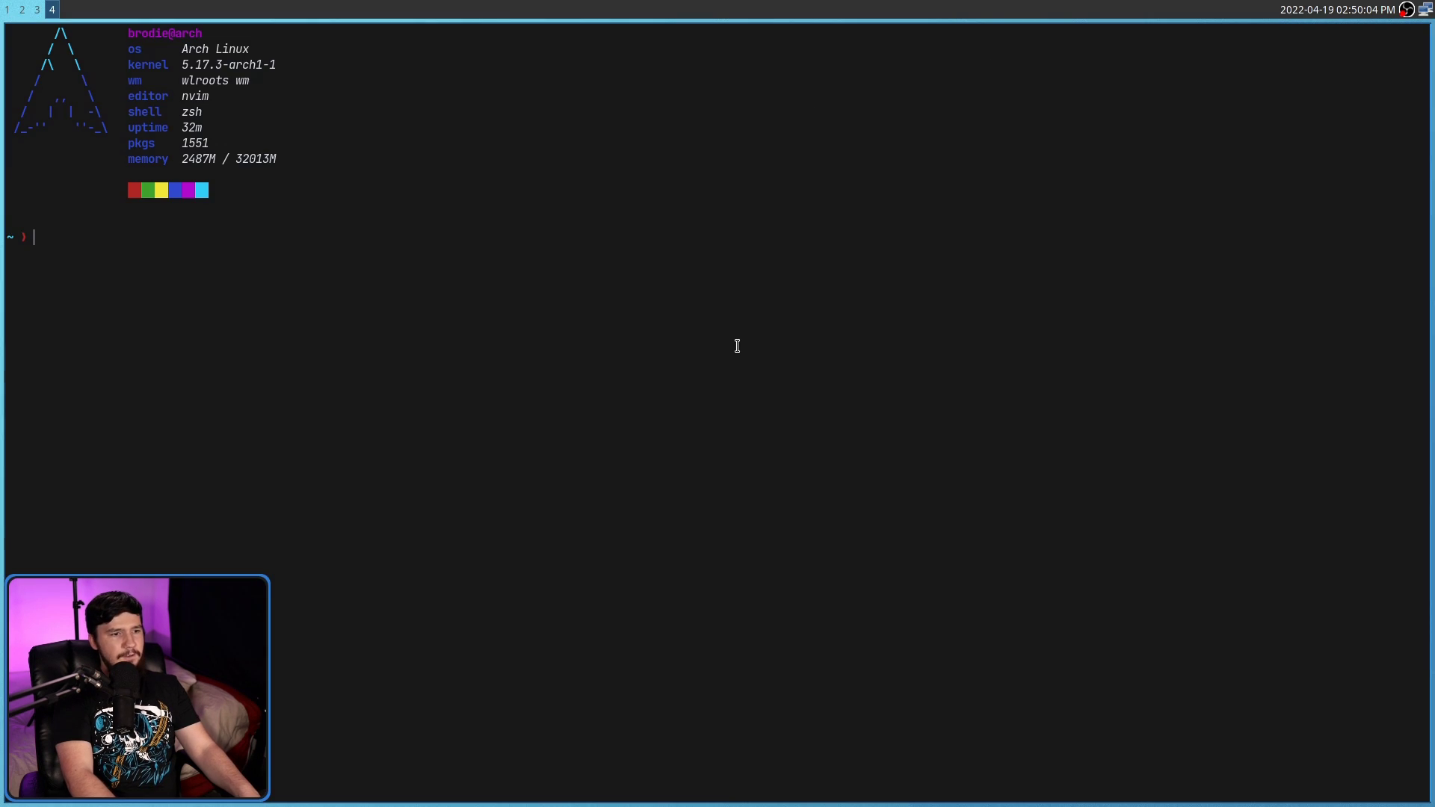
pyautogui.press('super+Return')
pyautogui.press('super+Return')
pyautogui.press('super+Return')
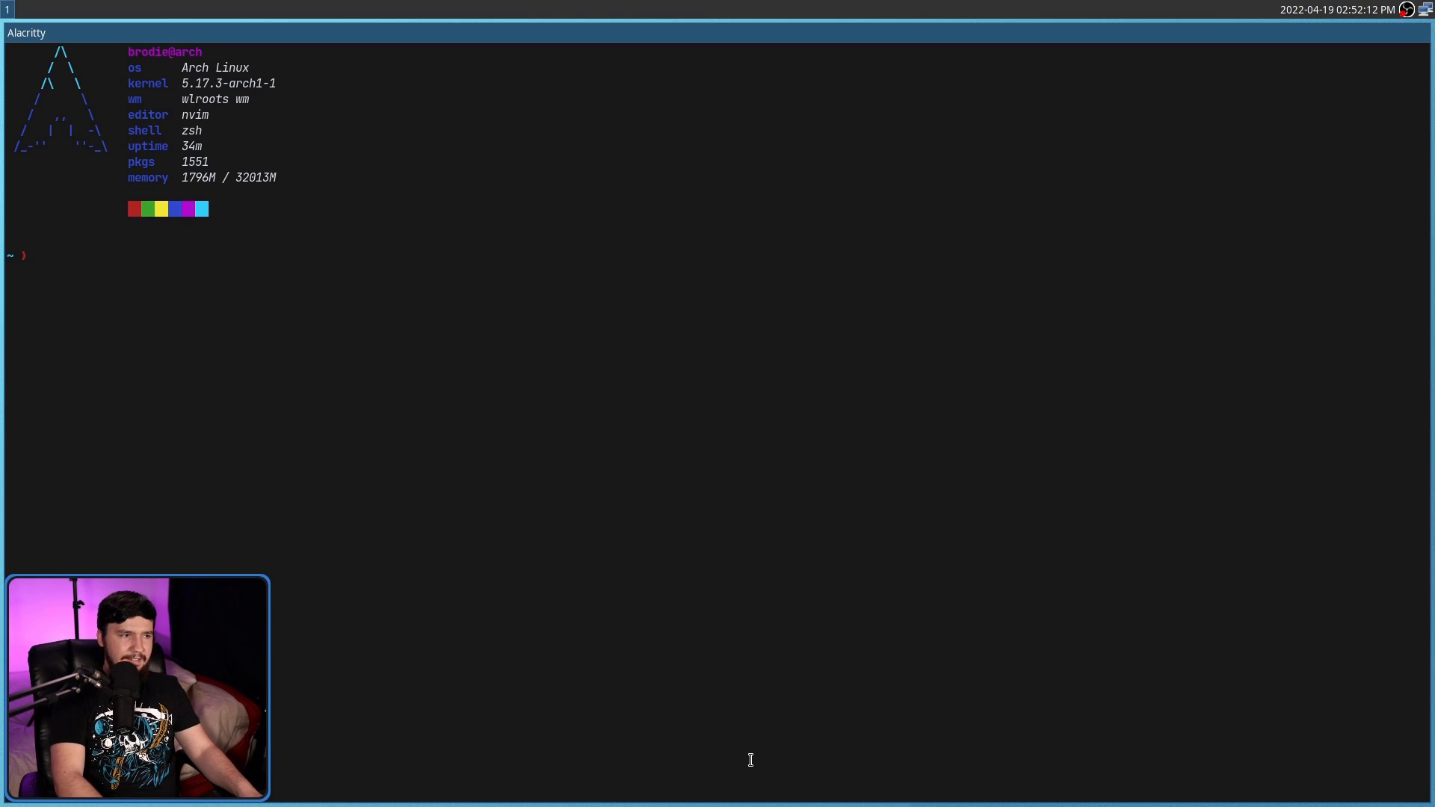
pyautogui.press('super+2')
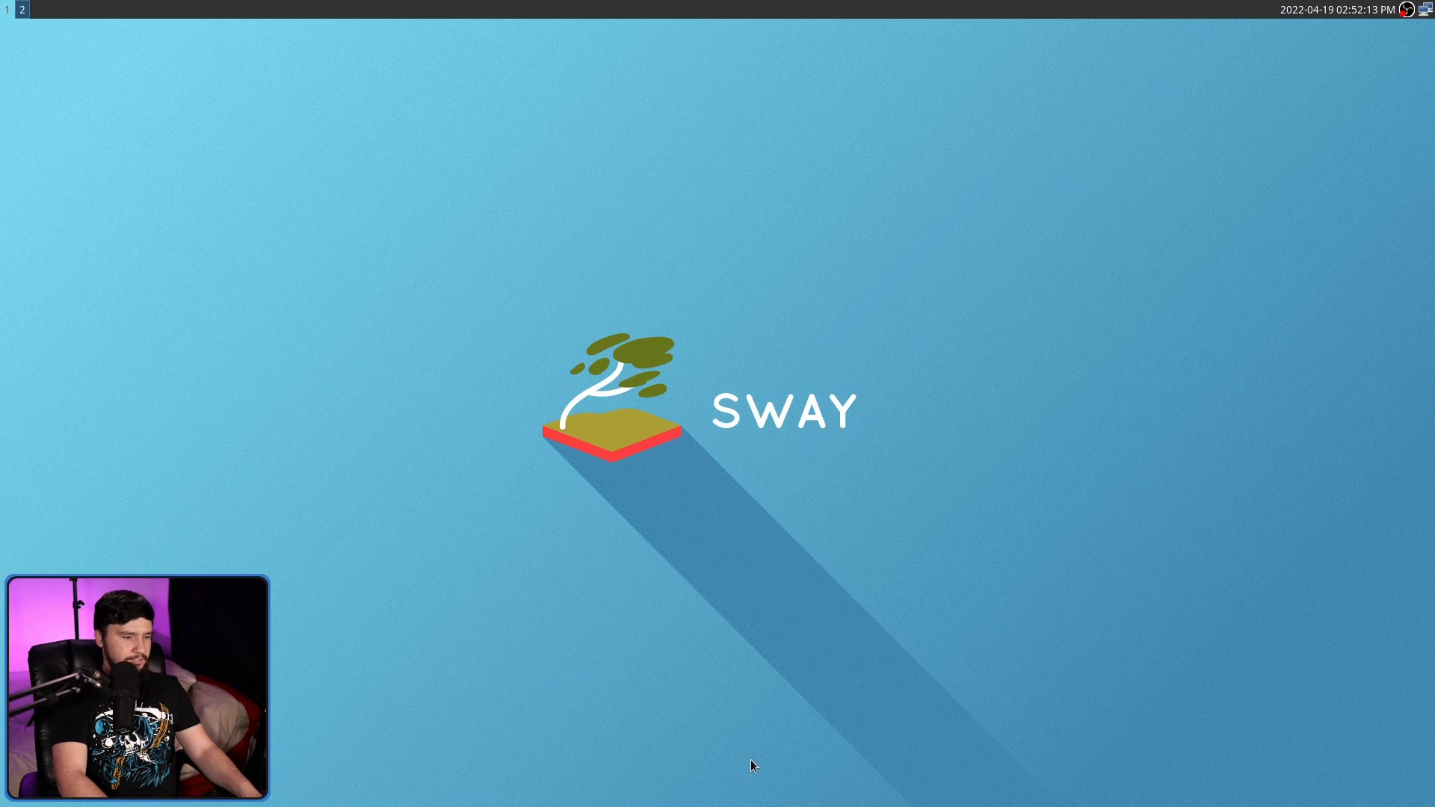
pyautogui.press('super+Return')
pyautogui.press('super+Return')
pyautogui.press('super+Return')
pyautogui.press('super+Return')
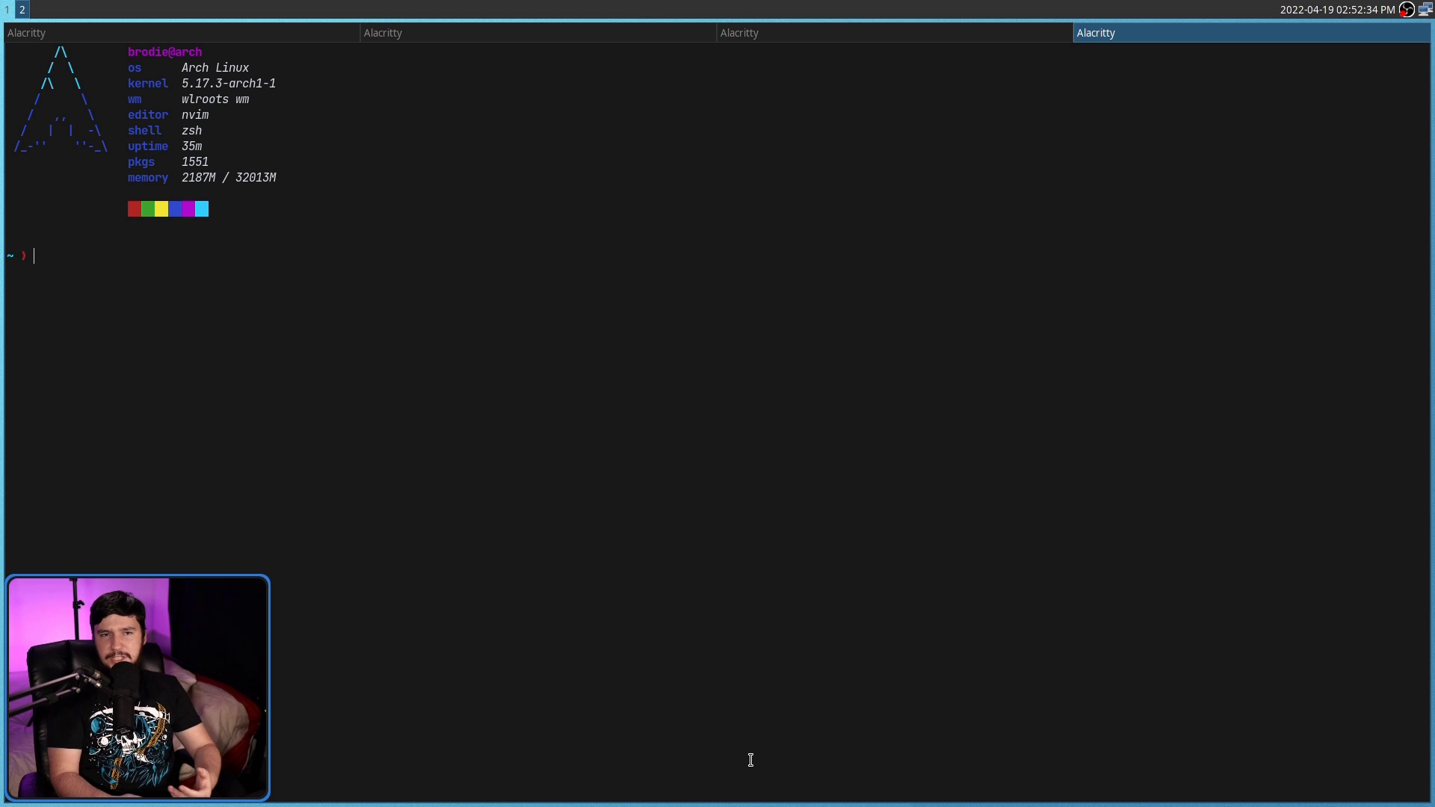
# Step: On workspace 1, switch the five stacked terminals to a side-by-side split layout
pyautogui.press('super+1')
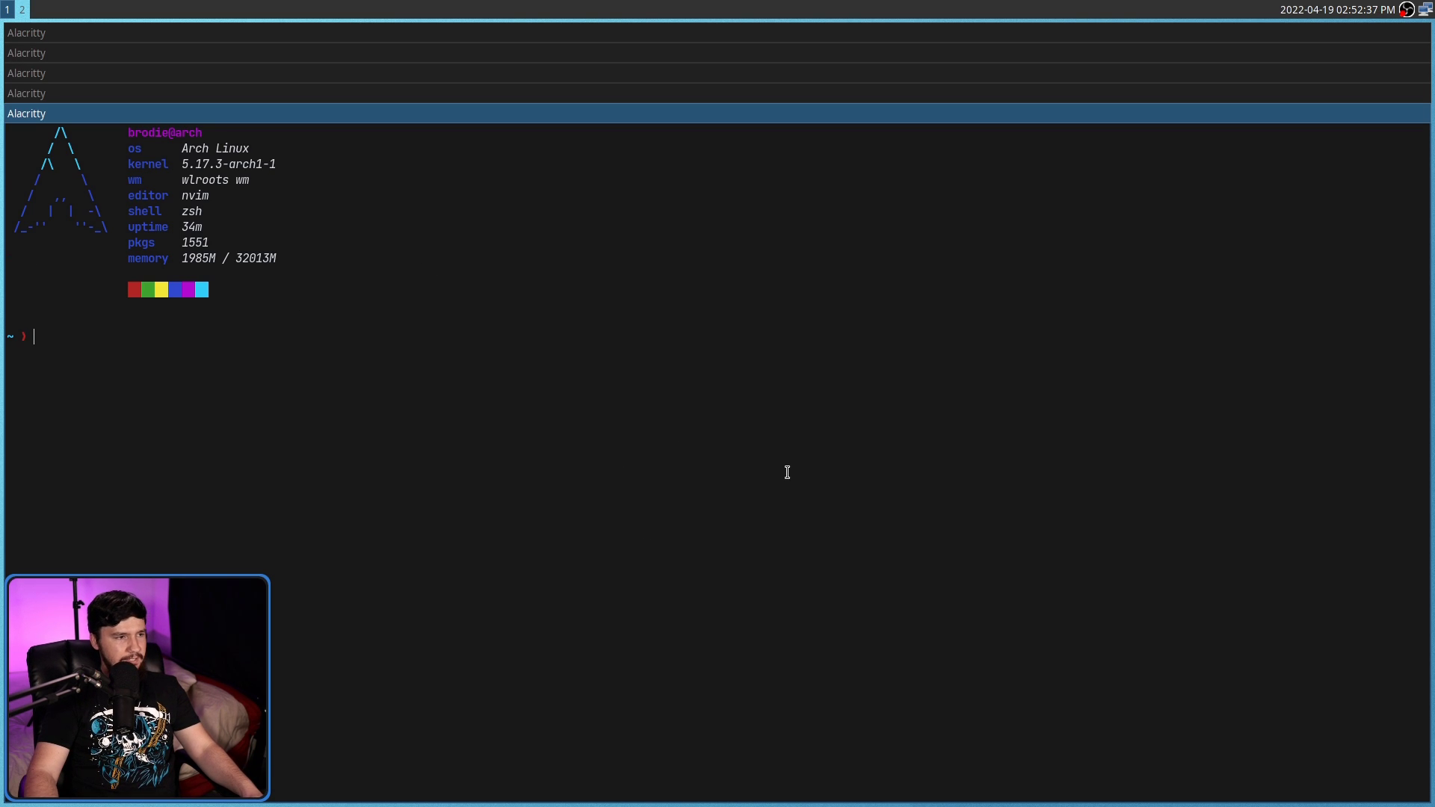
pyautogui.press('super+space')
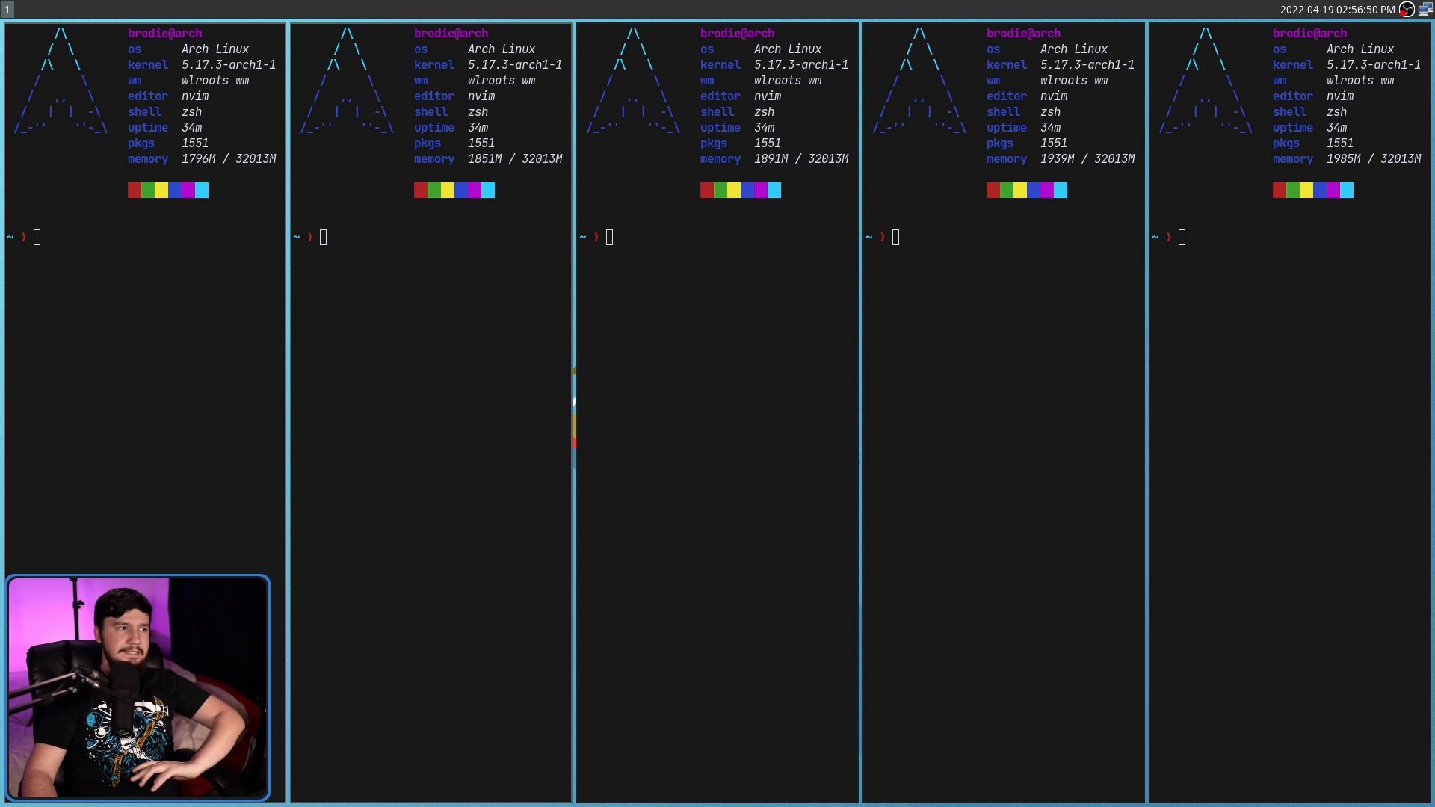
# Step: Switch to workspace 2 and launch four Alacritty terminals in succession
pyautogui.press('super+2')
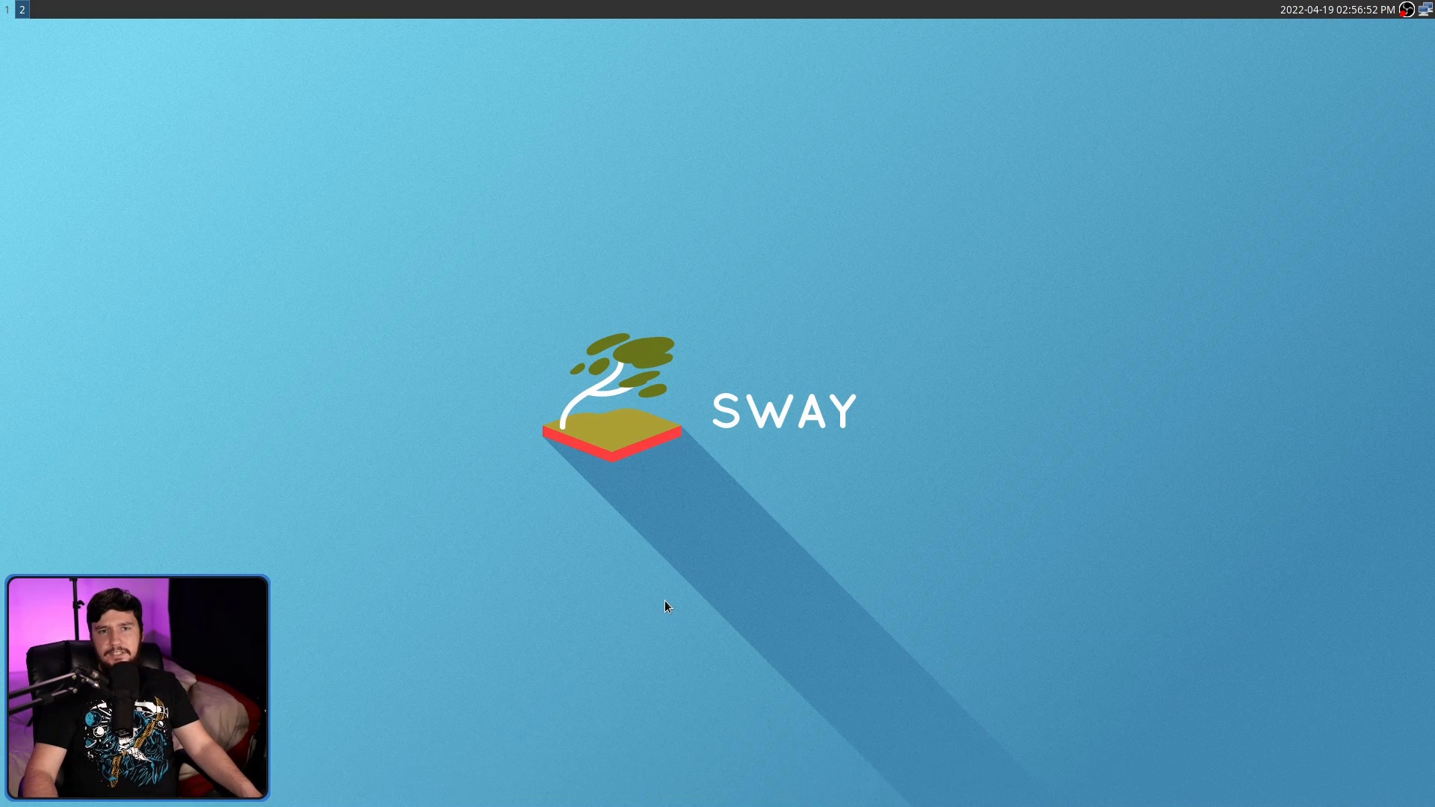
pyautogui.press('super+Return')
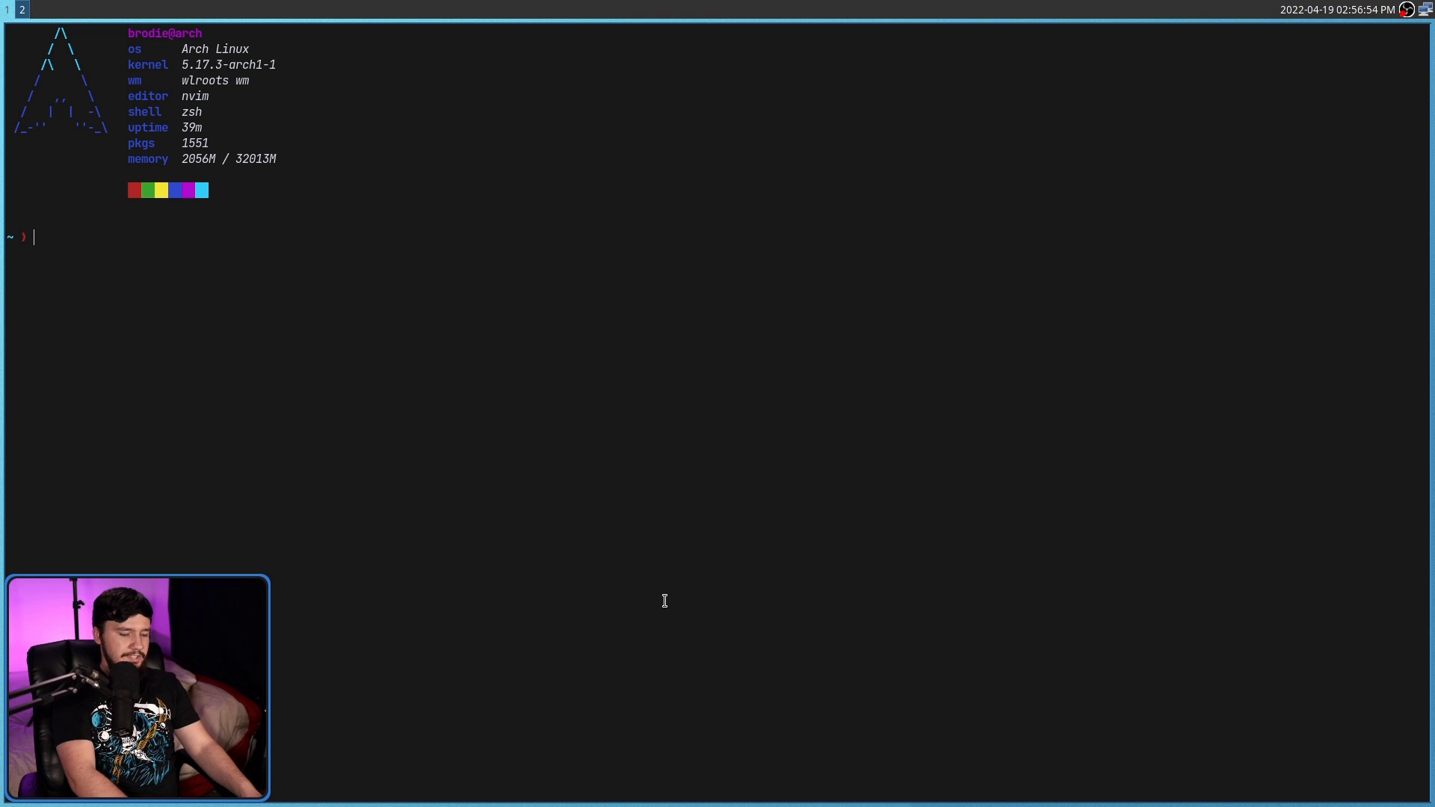
pyautogui.press('super+Return')
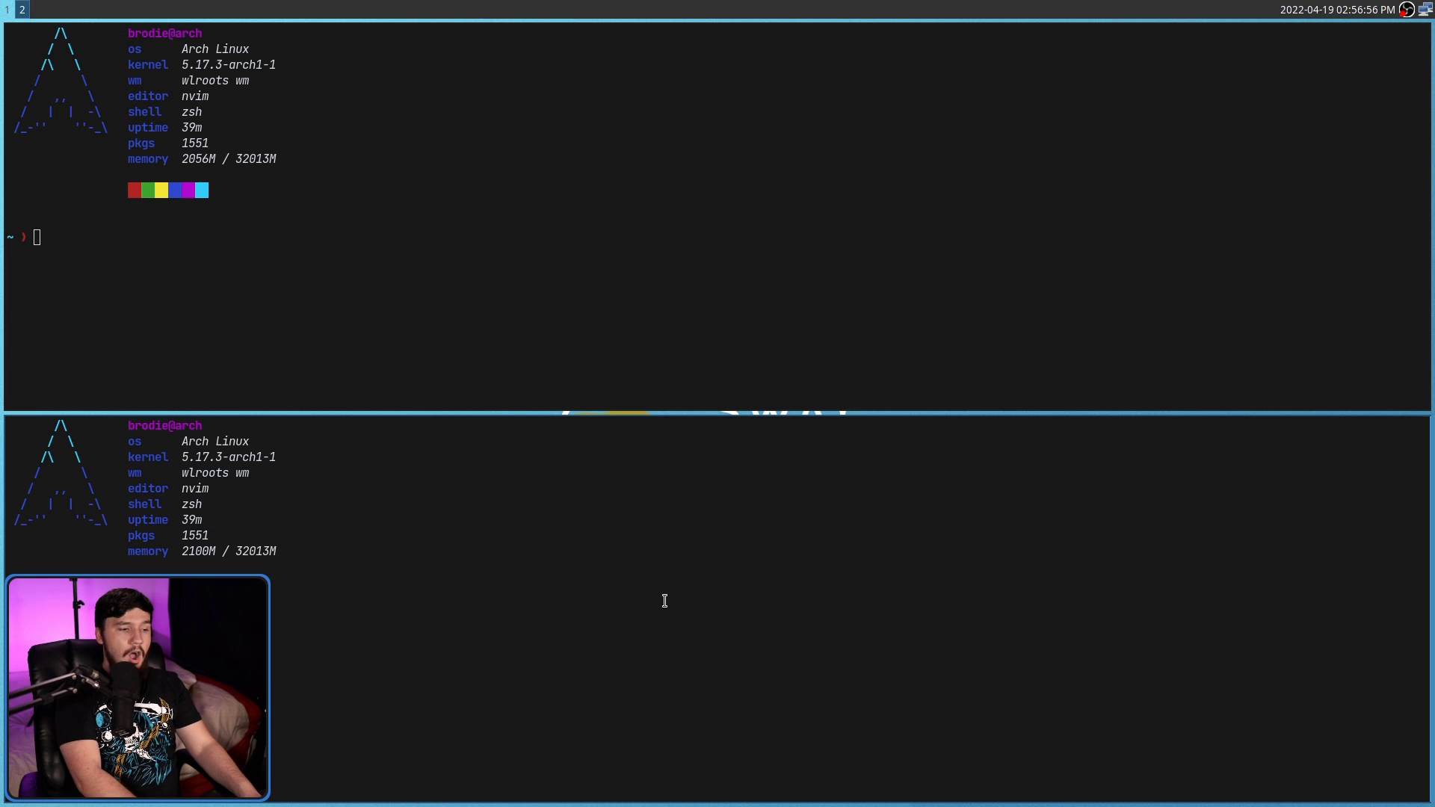
pyautogui.press('super+Return')
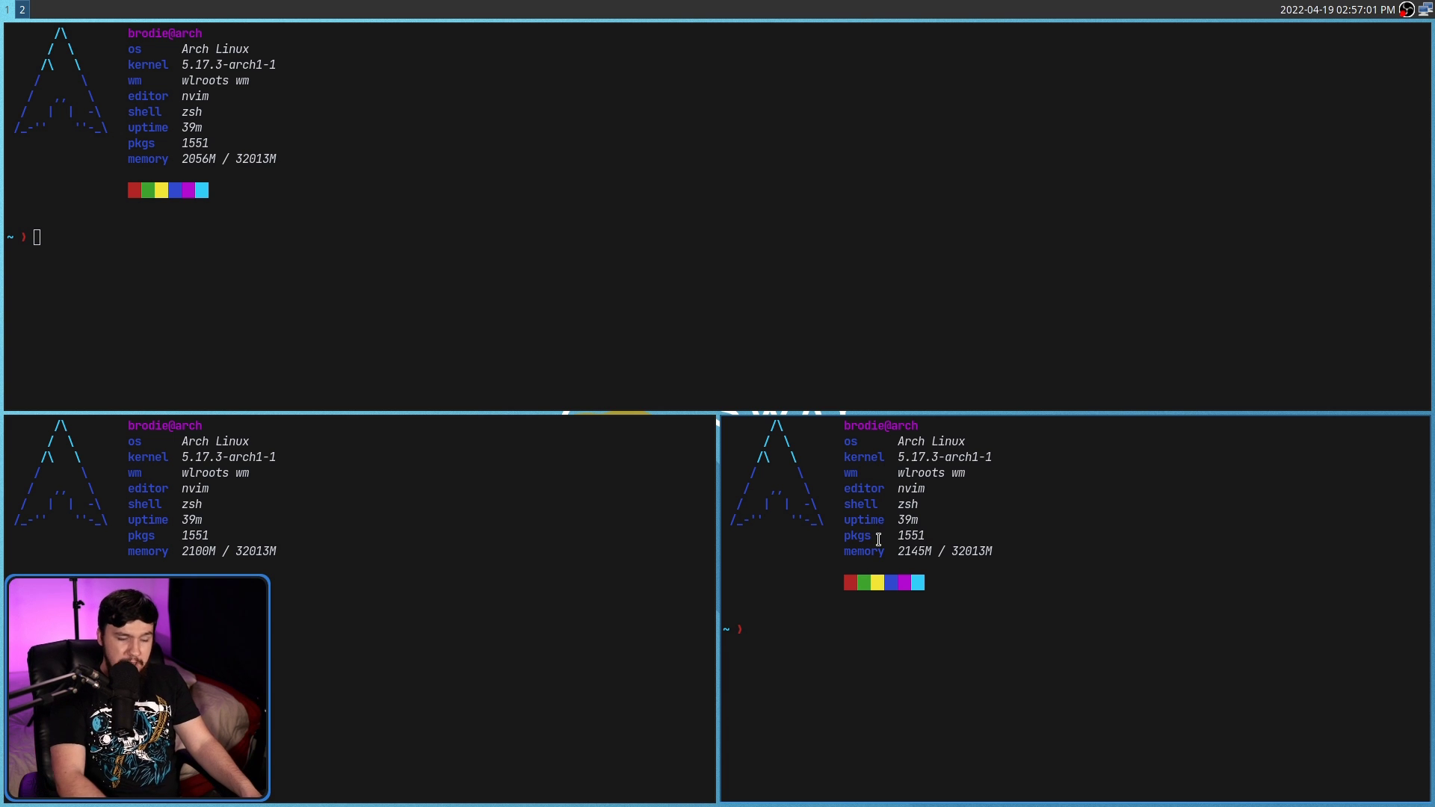
pyautogui.press('super+Return')
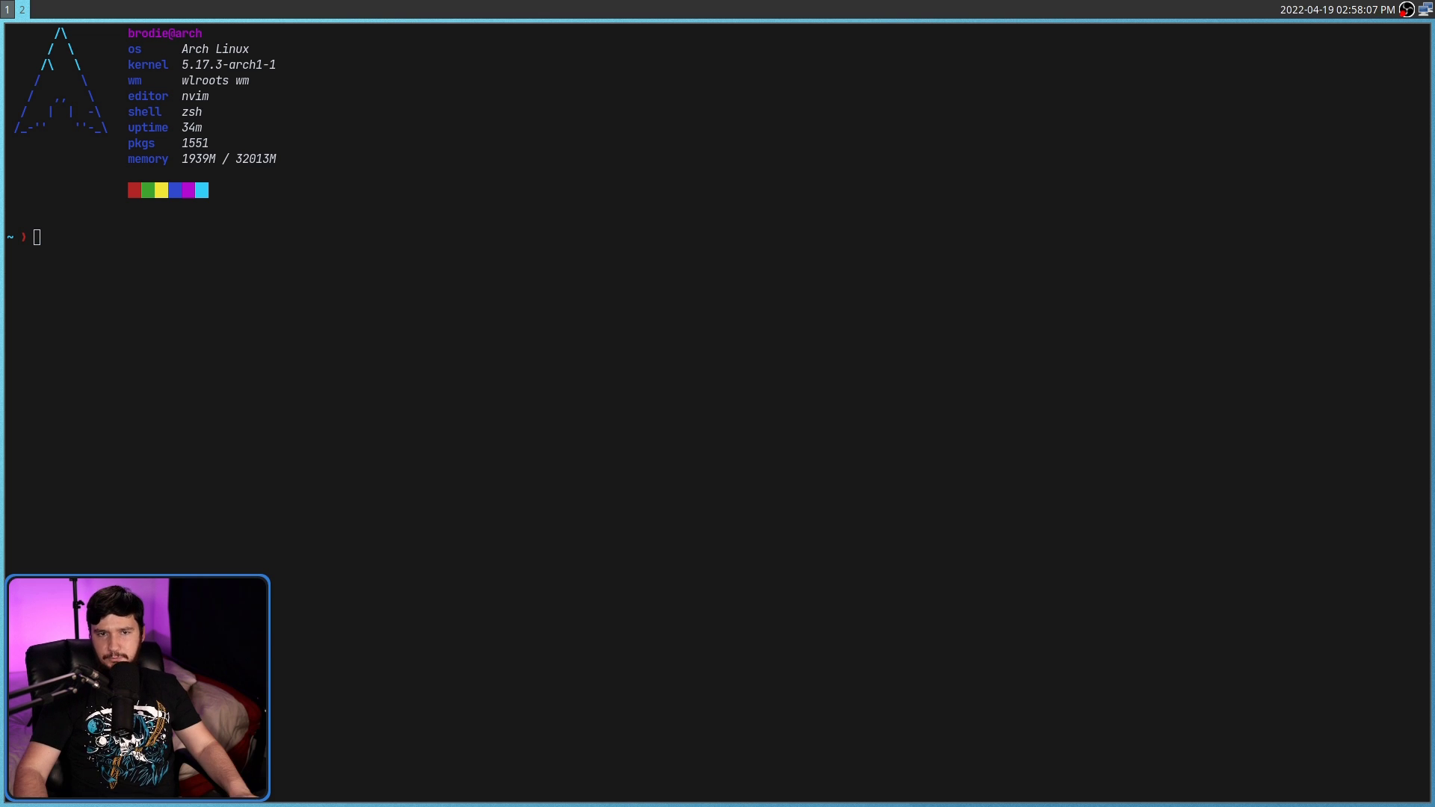
# Step: Spawn more terminals in the lower-right area, add one beside the middle-right terminal, then close one
pyautogui.press('super+Return')
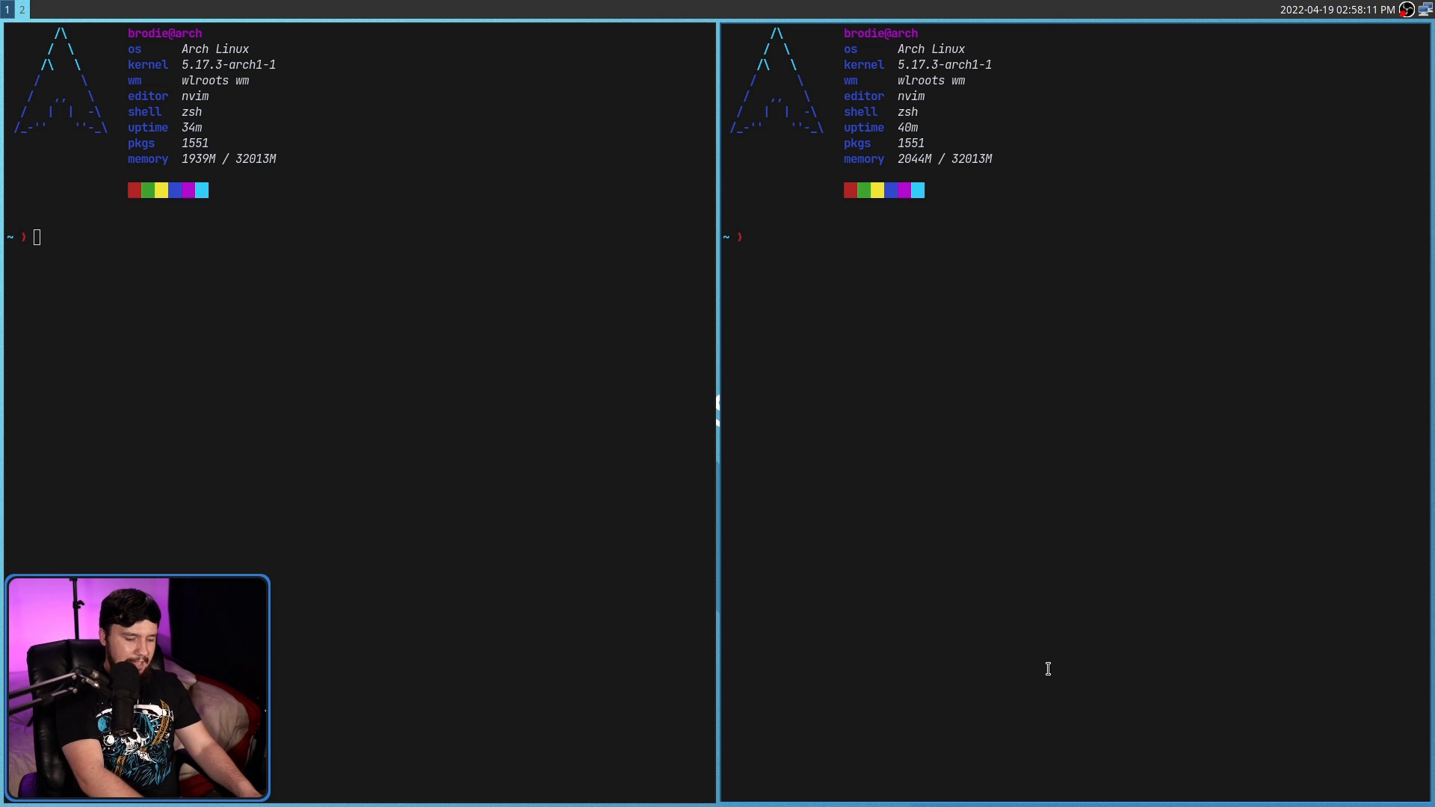
pyautogui.press('super+Return')
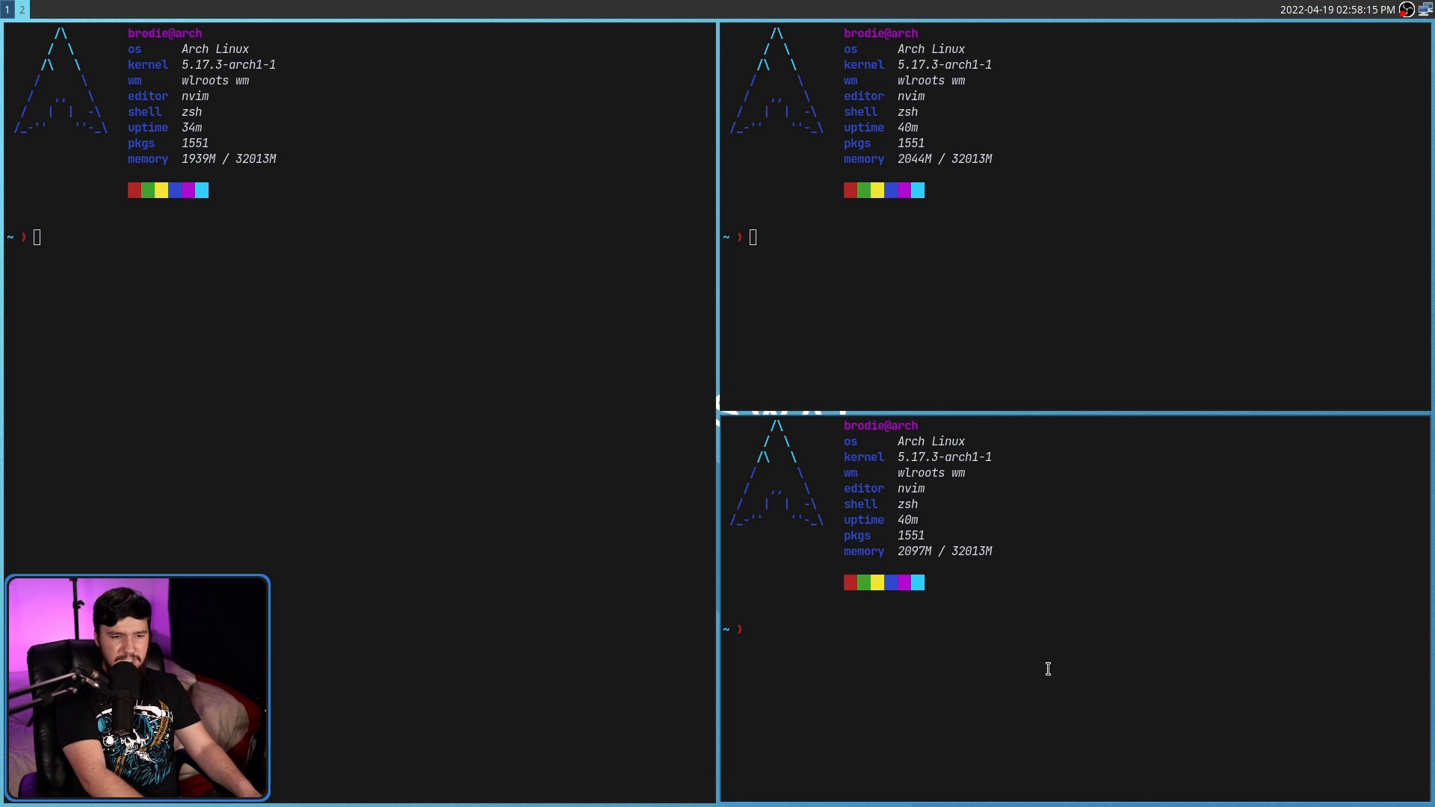
pyautogui.press('super+Return')
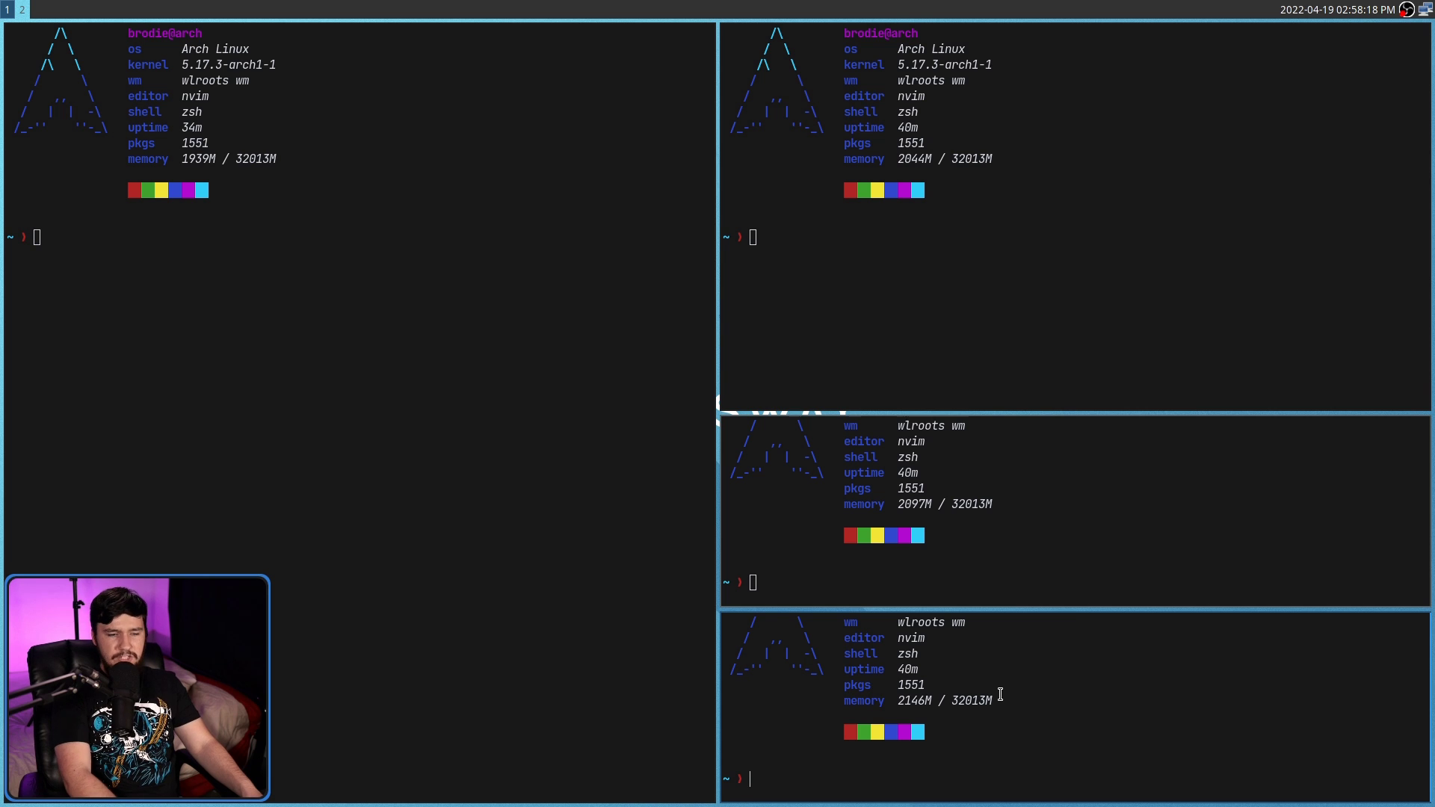
pyautogui.press('super+Return')
pyautogui.click(941, 517)
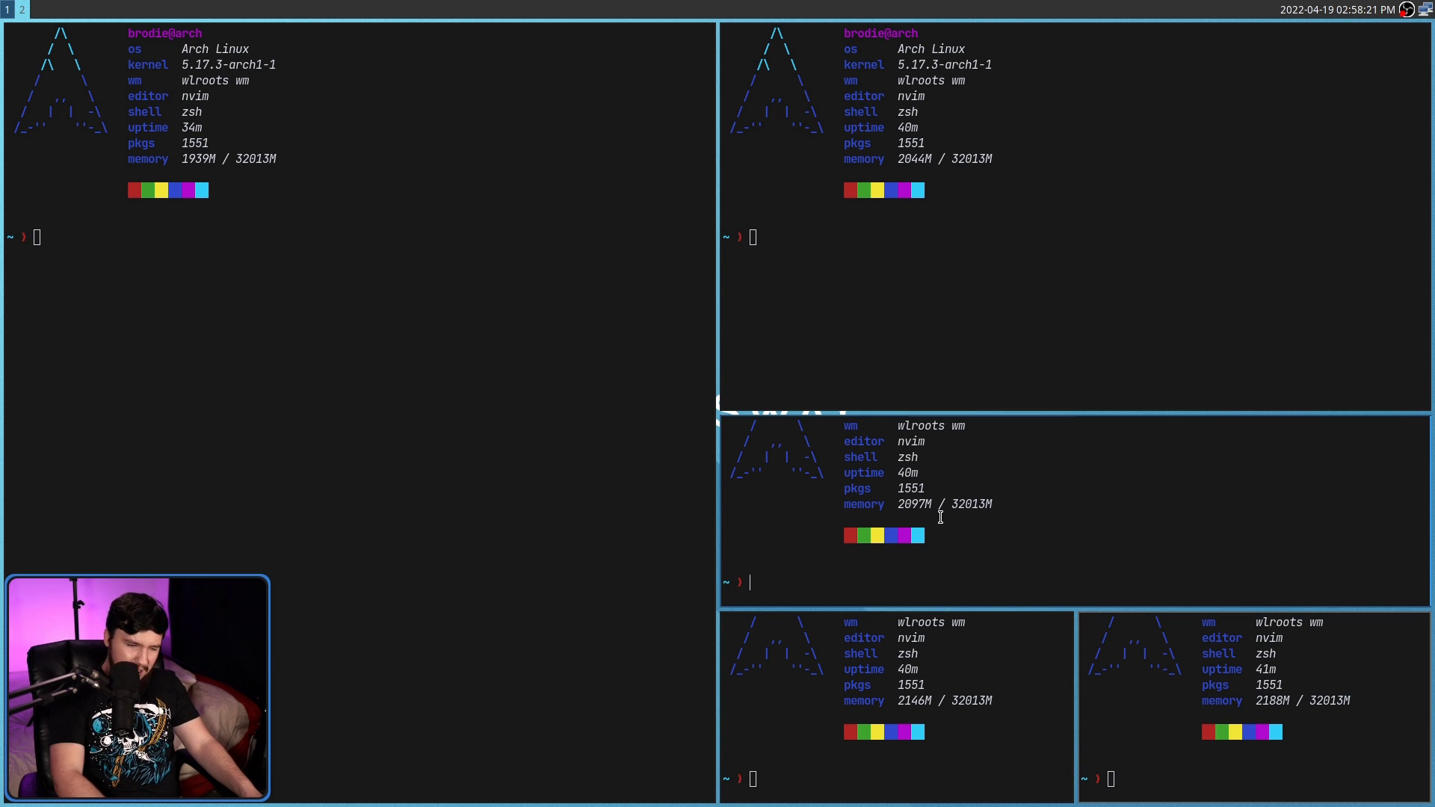
pyautogui.press('super+Return')
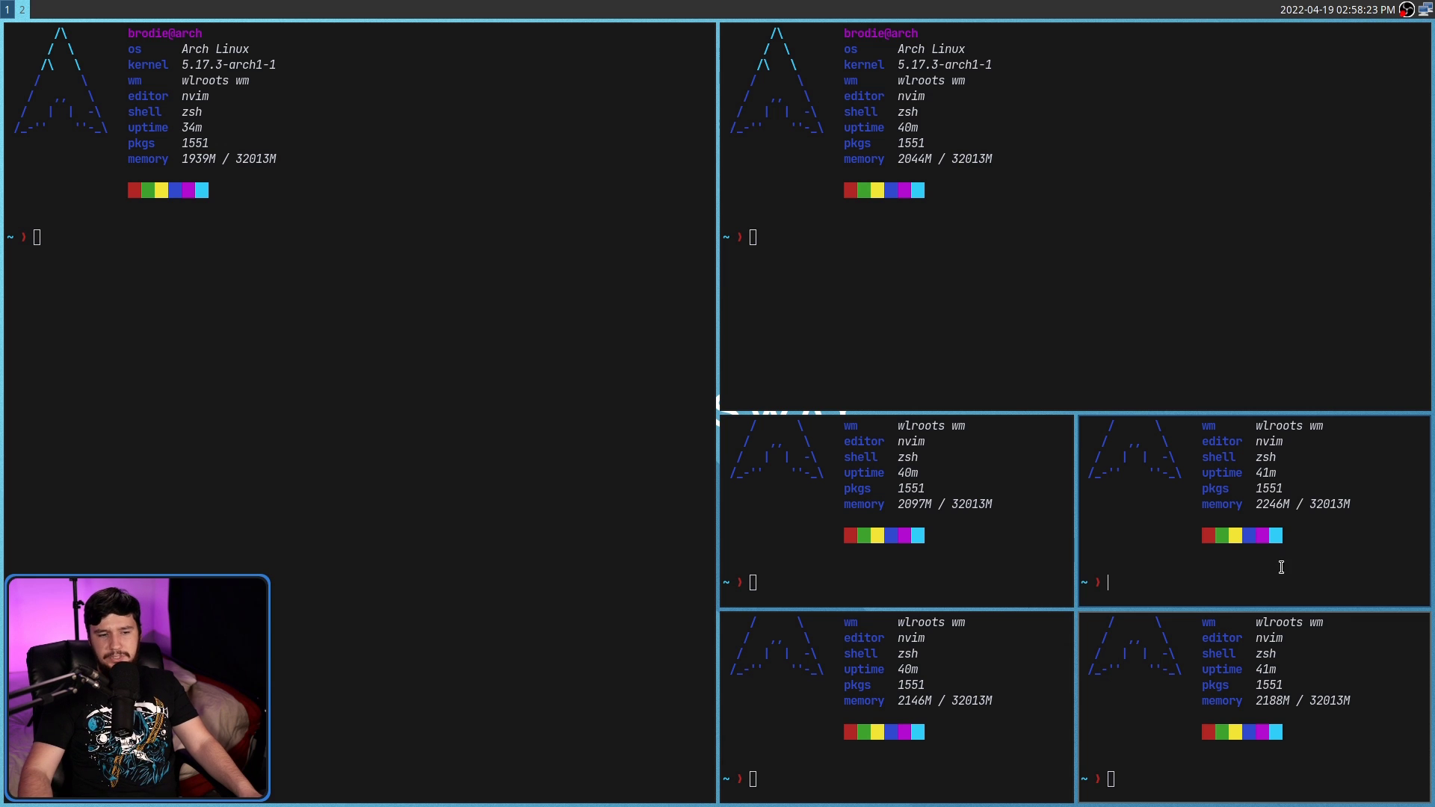
pyautogui.press('super+shift+q')
pyautogui.press('super+shift+q')
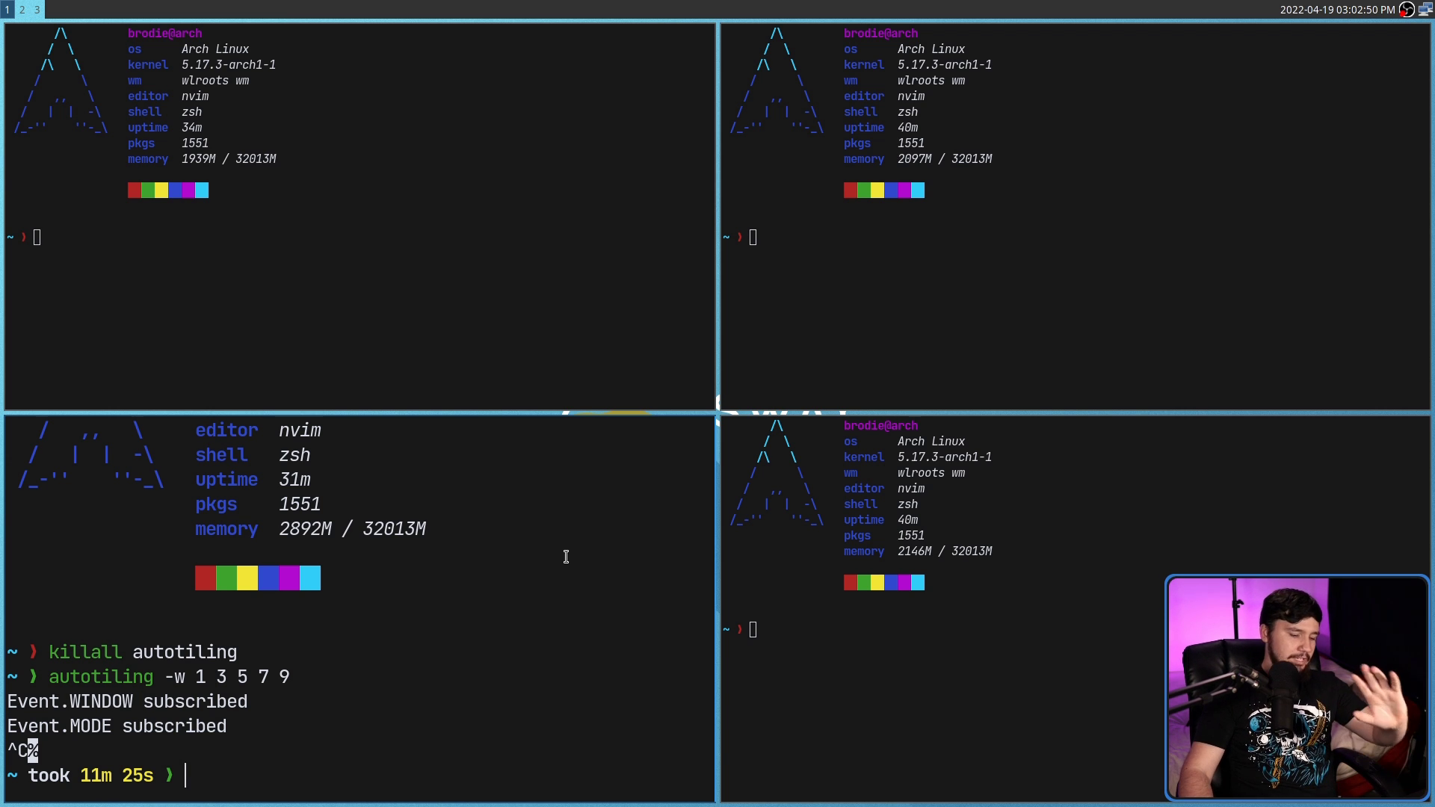
# Step: On workspace 3, scroll through events.py and highlight the workspace event lines 26–32
pyautogui.press('super+3')
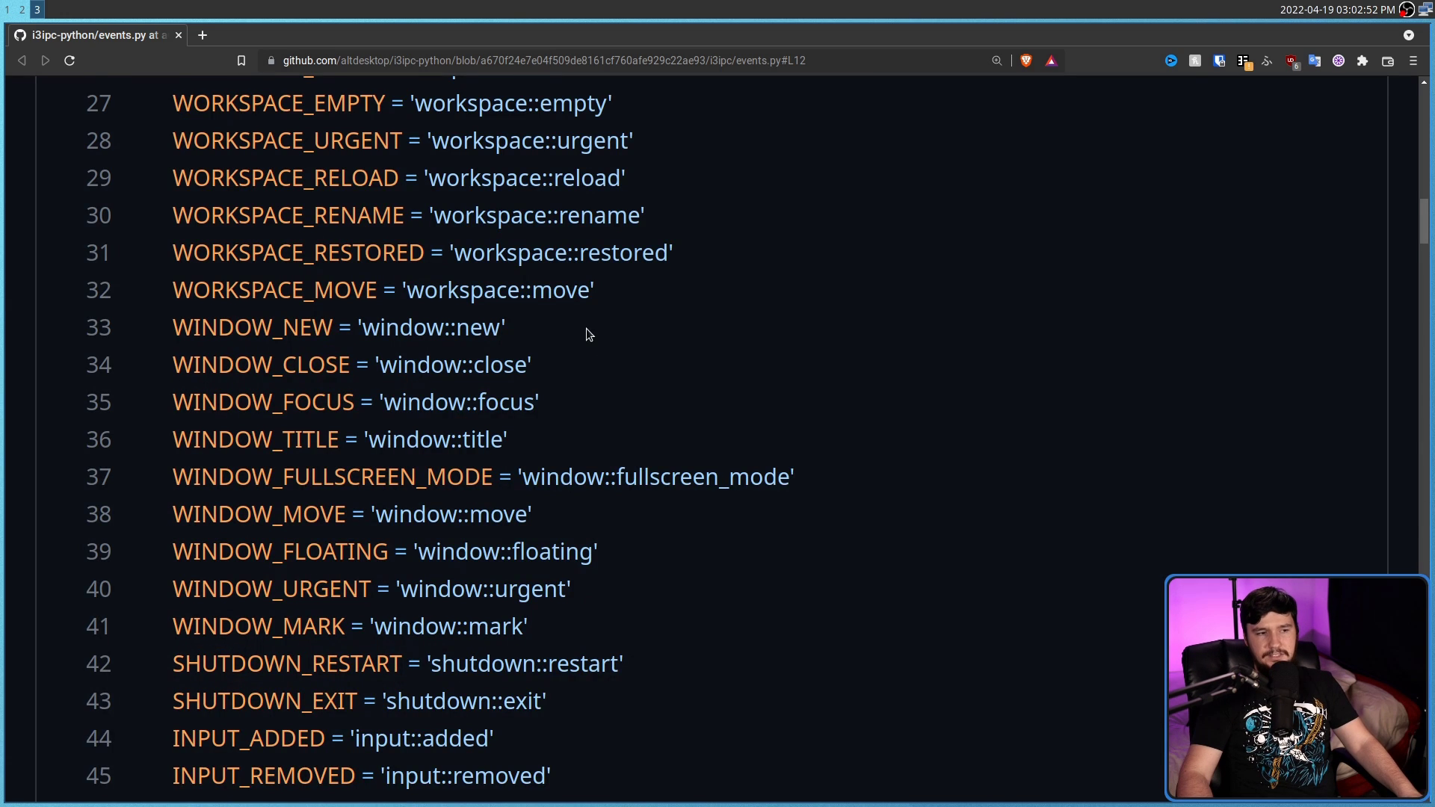
pyautogui.scroll(4, 586, 329)
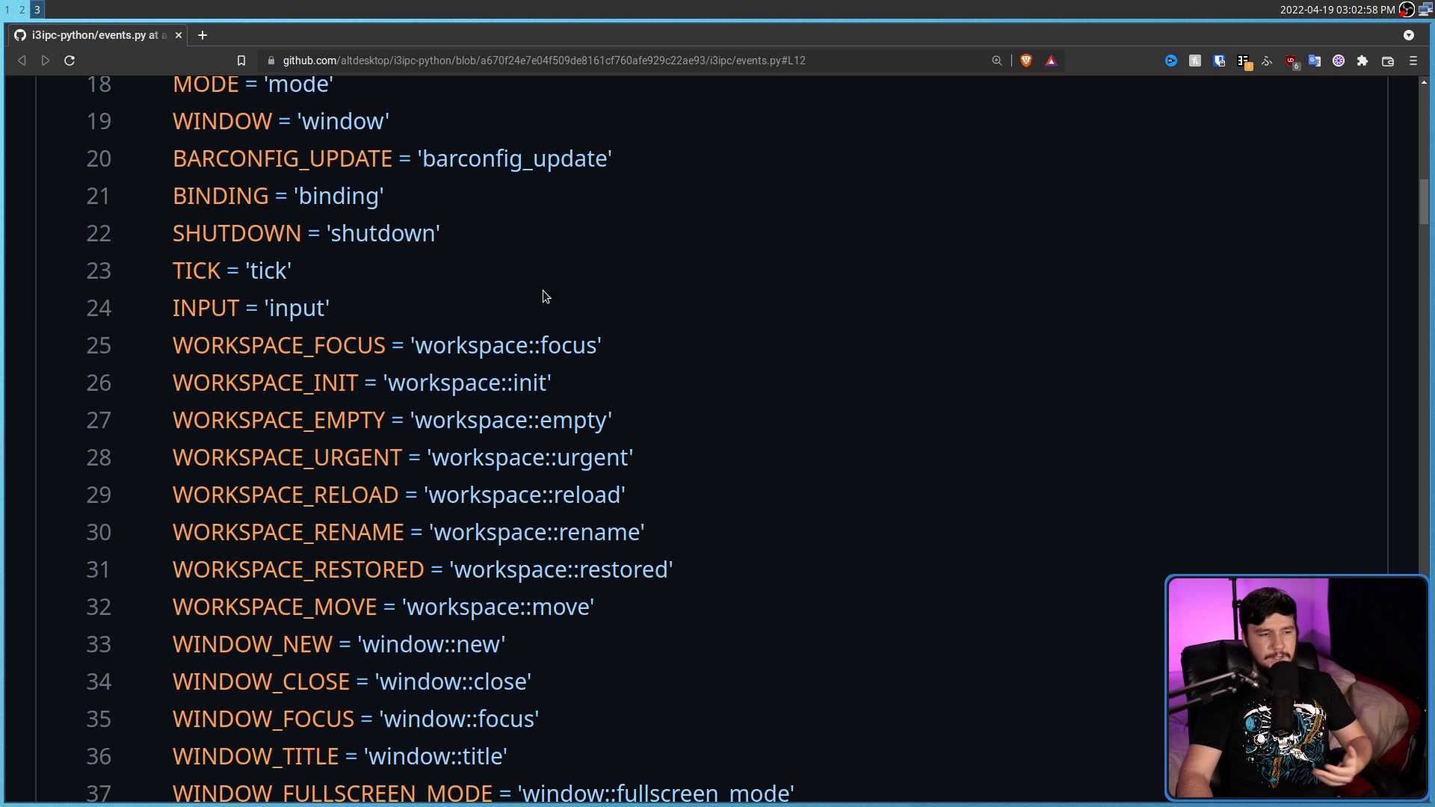
pyautogui.scroll(3, 559, 290)
pyautogui.scroll(-3, 559, 297)
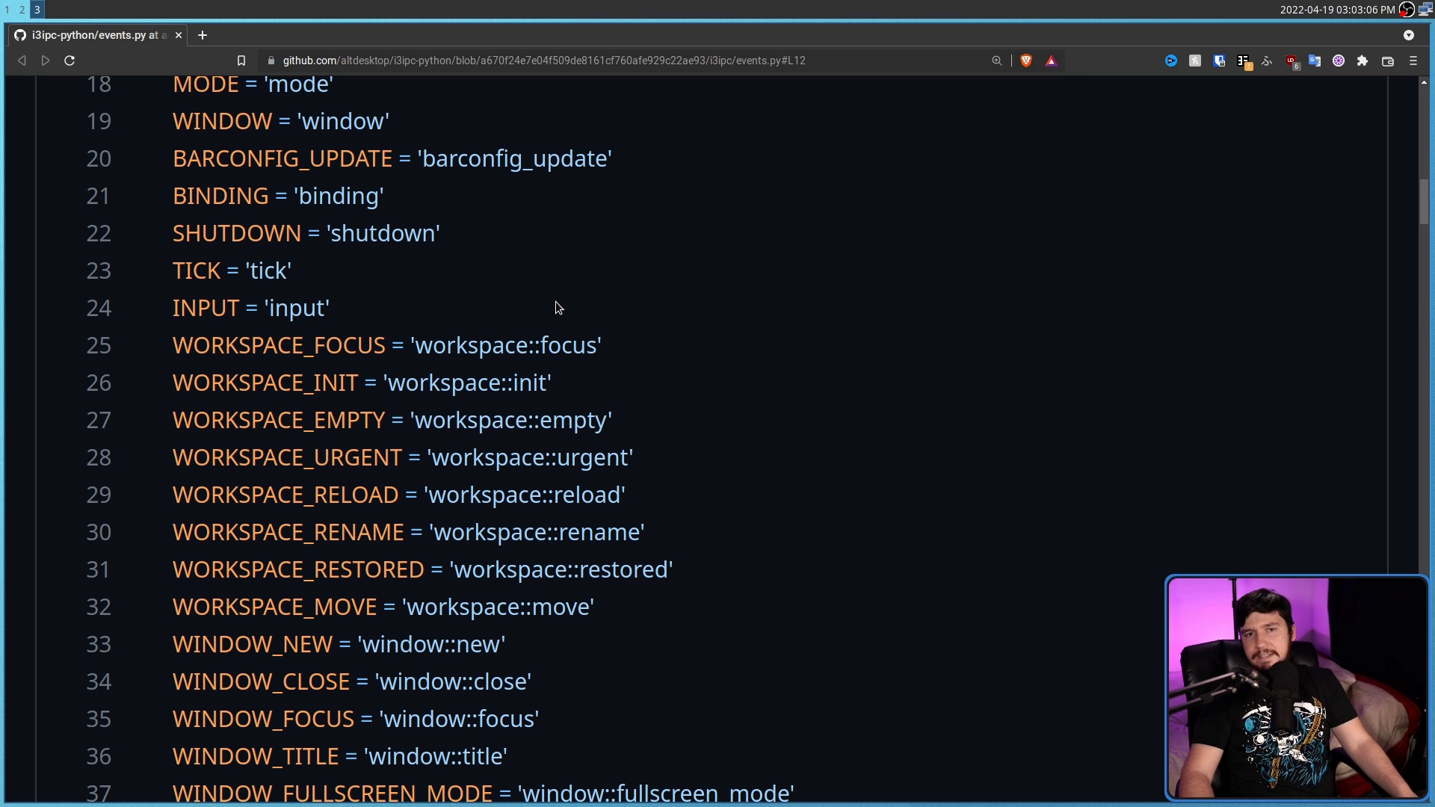
pyautogui.scroll(-2, 554, 302)
pyautogui.moveTo(611, 446); pyautogui.dragTo(174, 214)
pyautogui.click(525, 276)
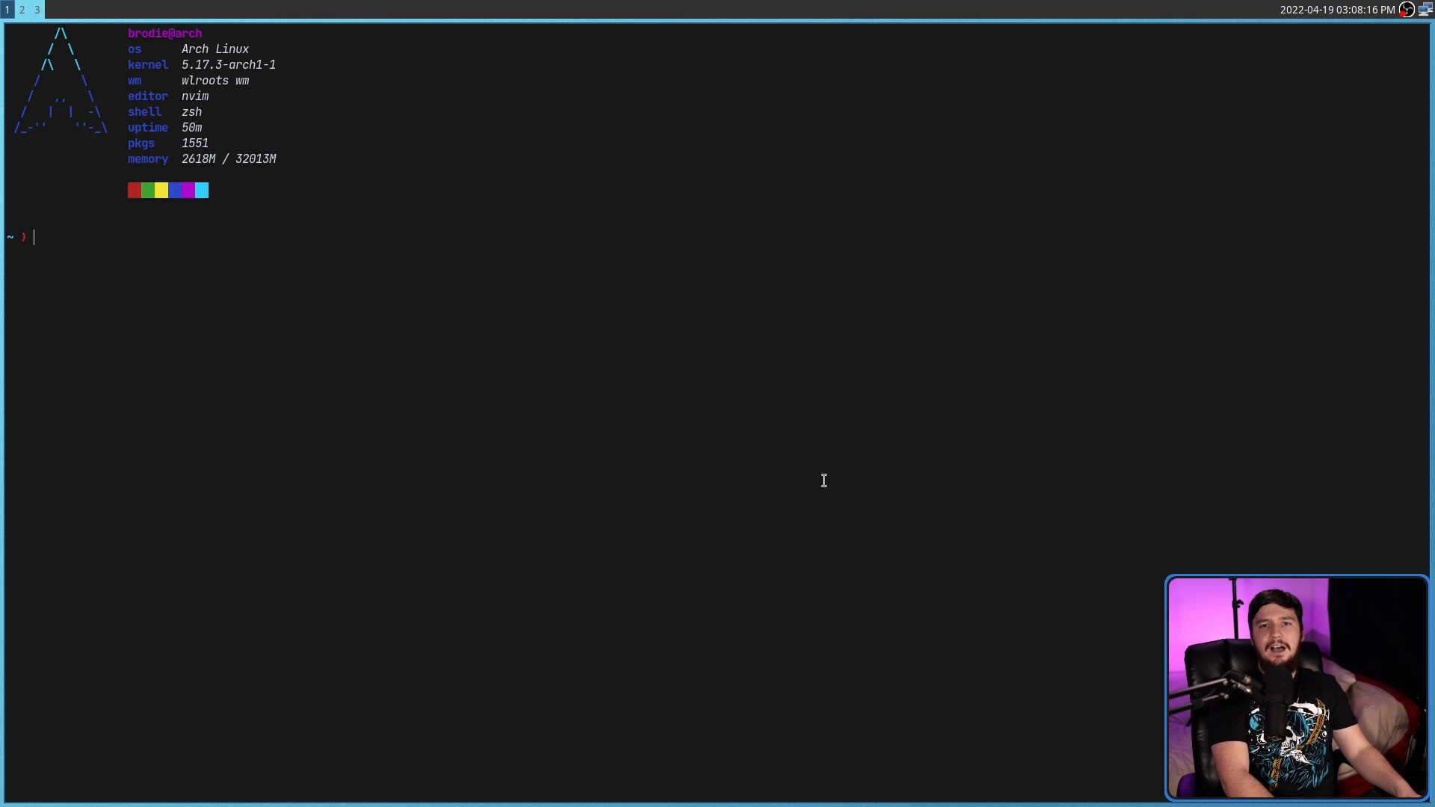
# Step: Open terminals beside the first, close the extra bottom-left one, and resize the lower-right tile
pyautogui.press('super+Return')
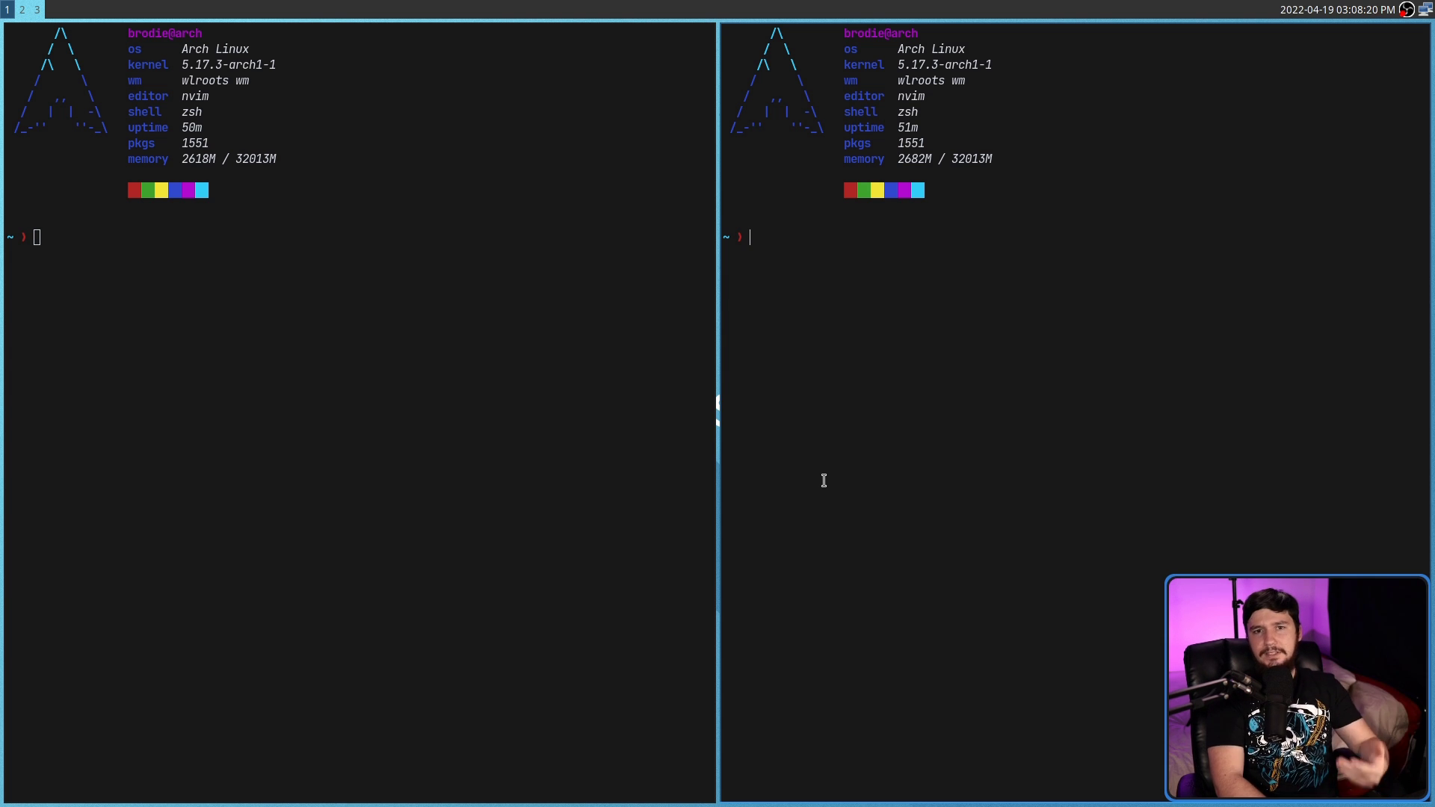
pyautogui.press('super+Return')
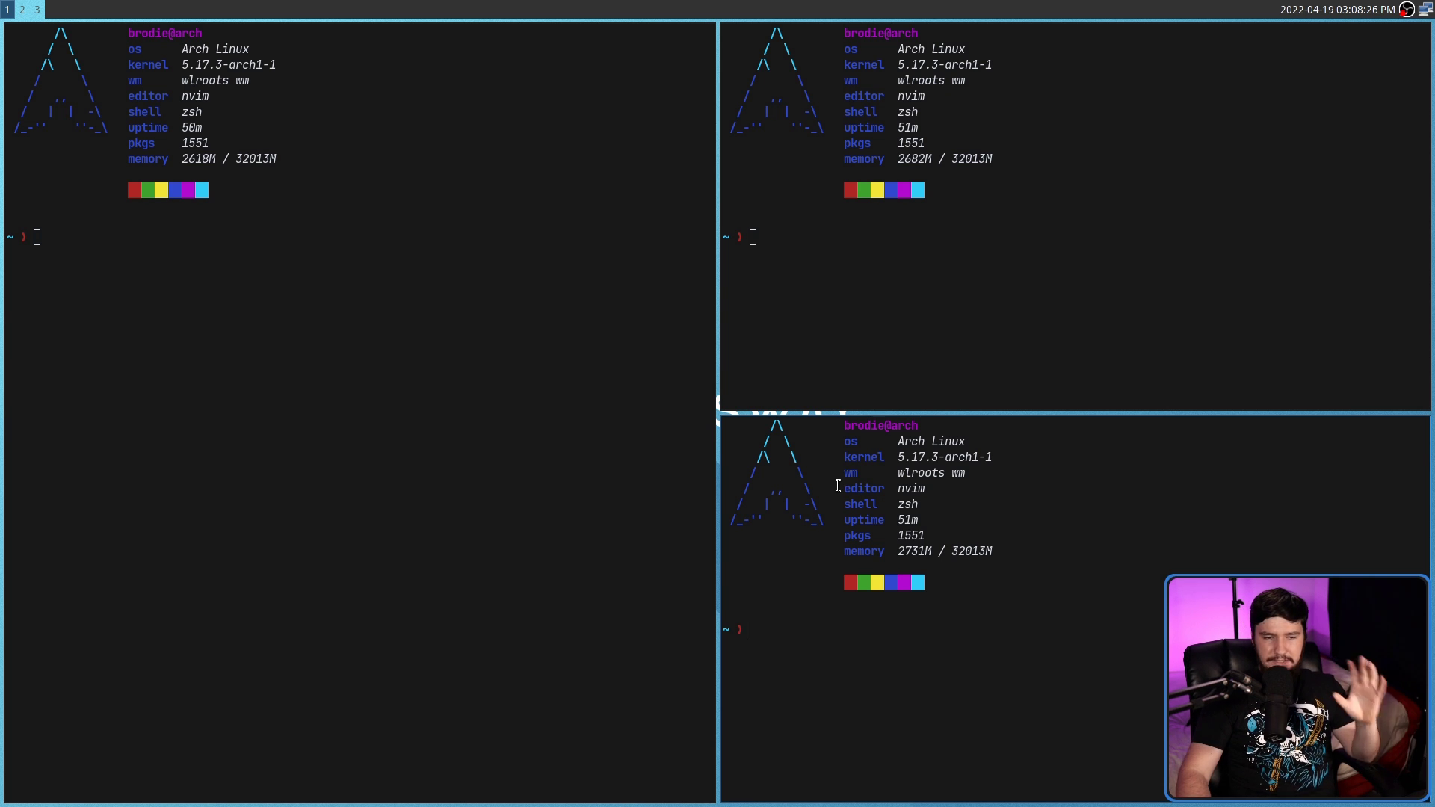
pyautogui.moveTo(635, 437)
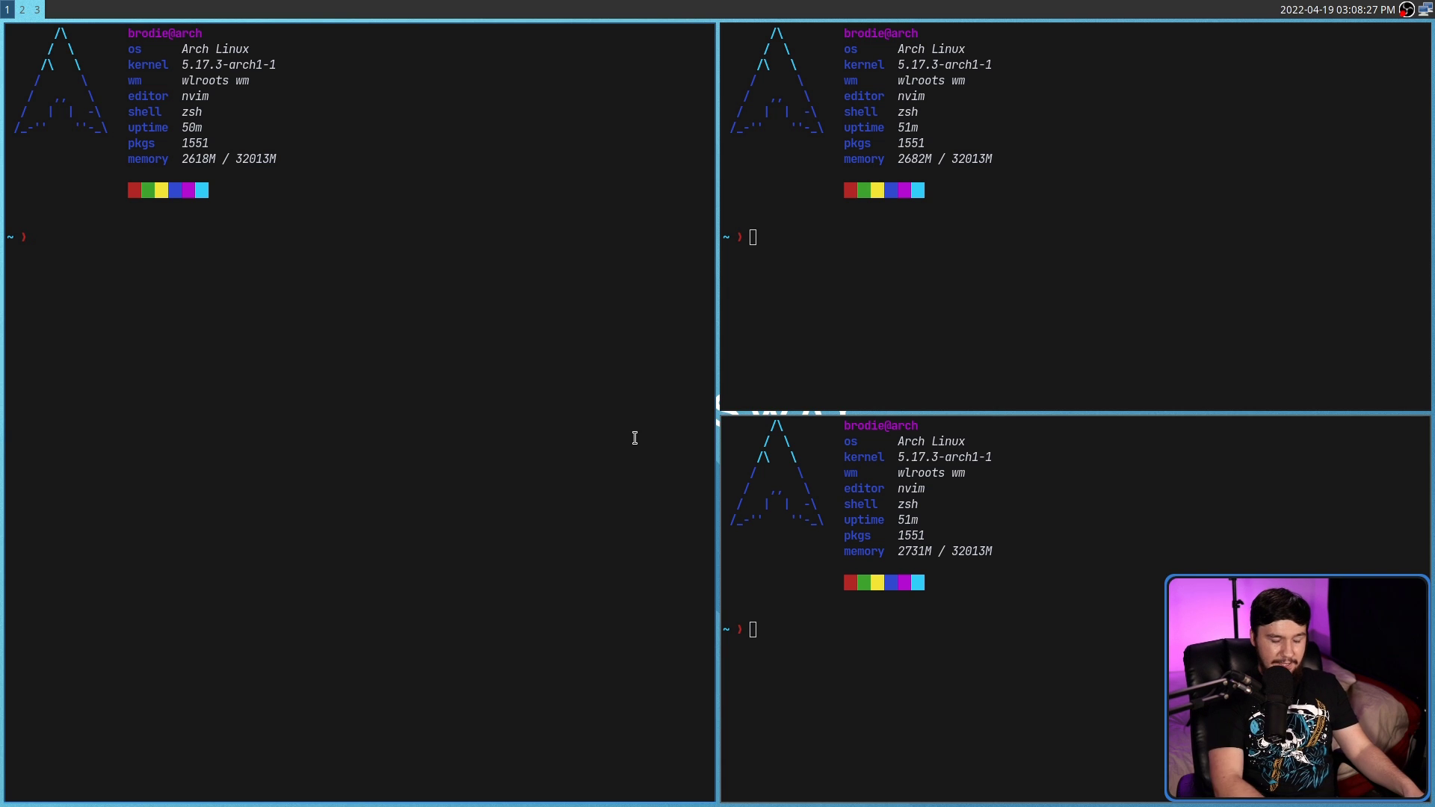
pyautogui.press('super+Return')
pyautogui.press('super+shift+q')
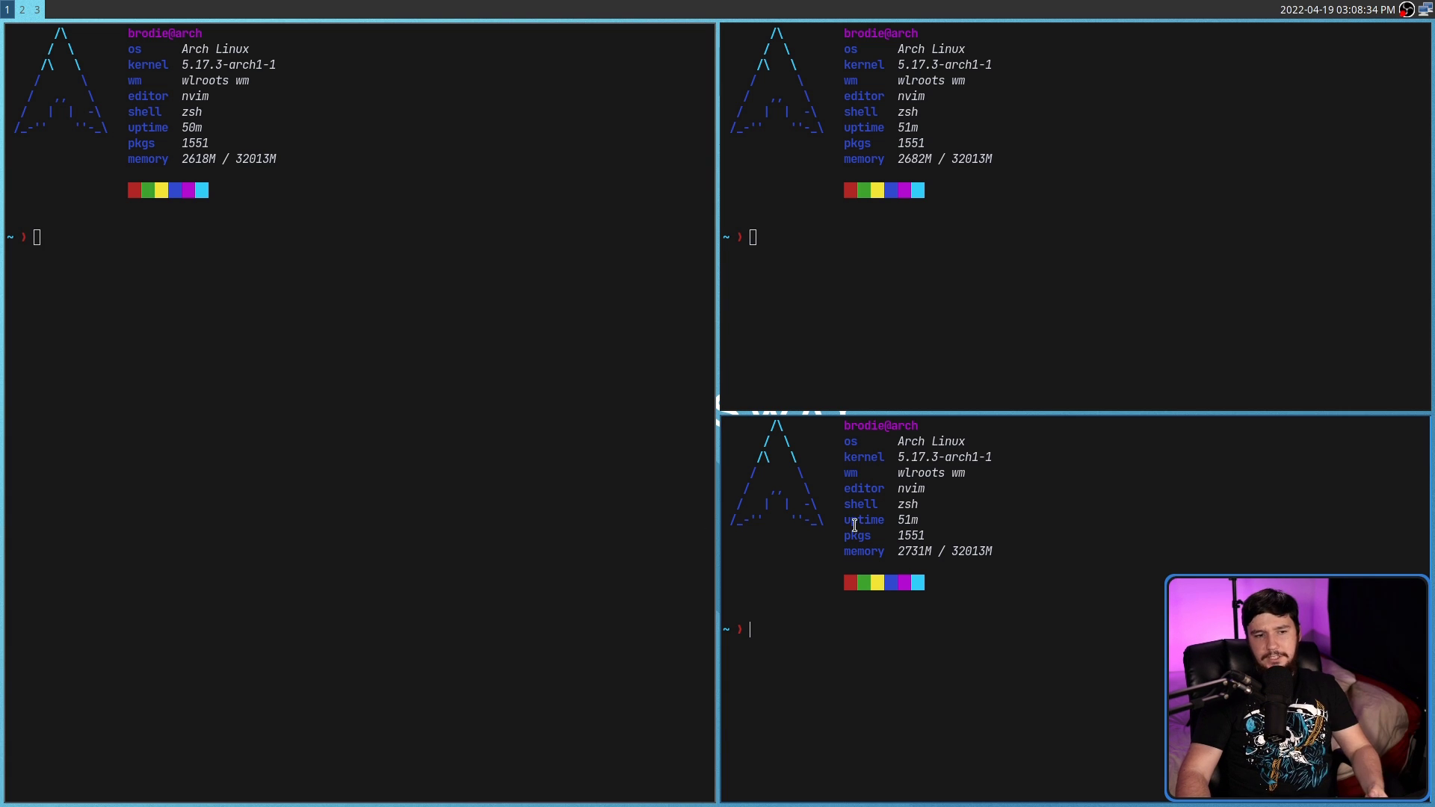
pyautogui.moveTo(1028, 480); pyautogui.dragTo(1051, 137)
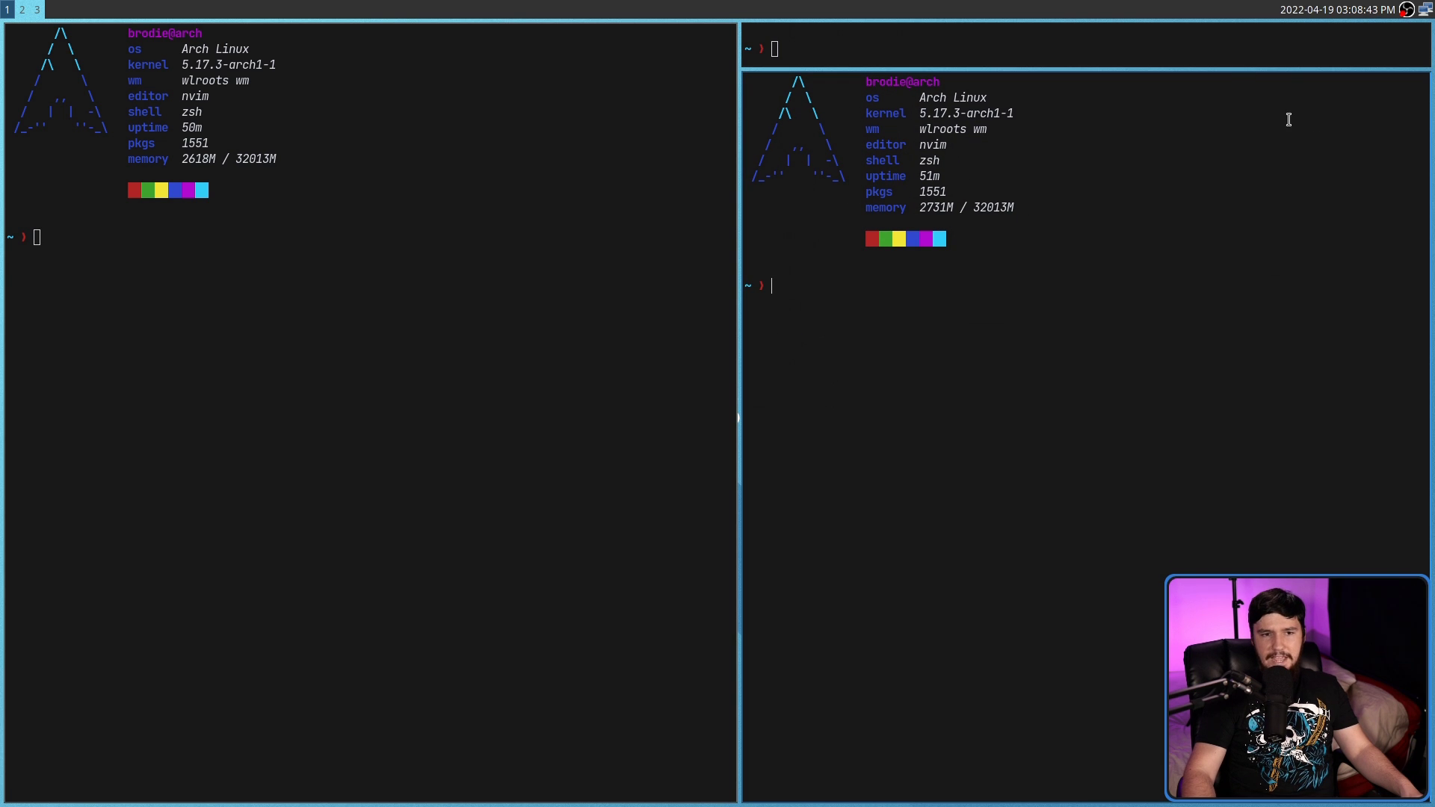
# Step: Add terminals to the right column and resize their borders into three uneven heights
pyautogui.press('super+Return')
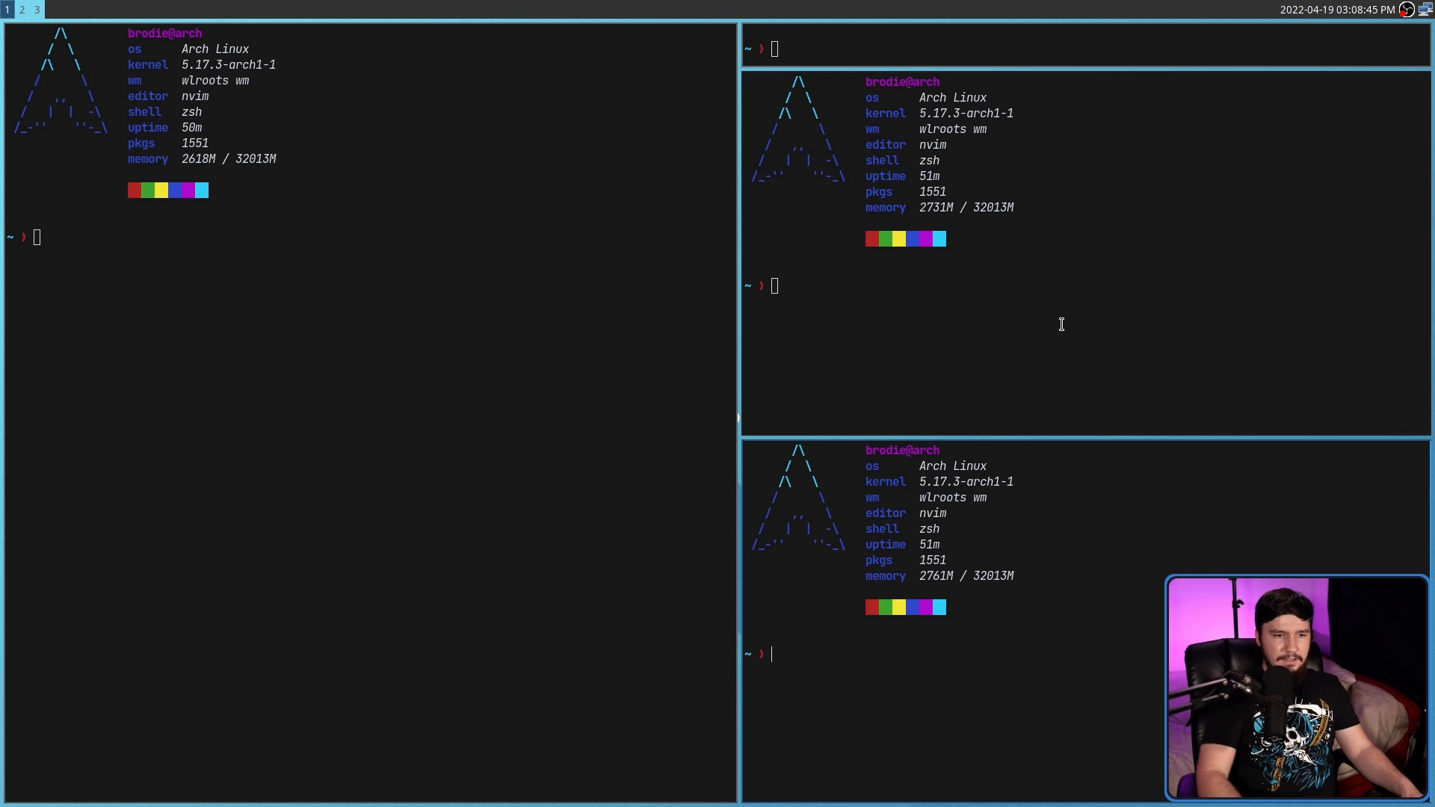
pyautogui.press('super+e')
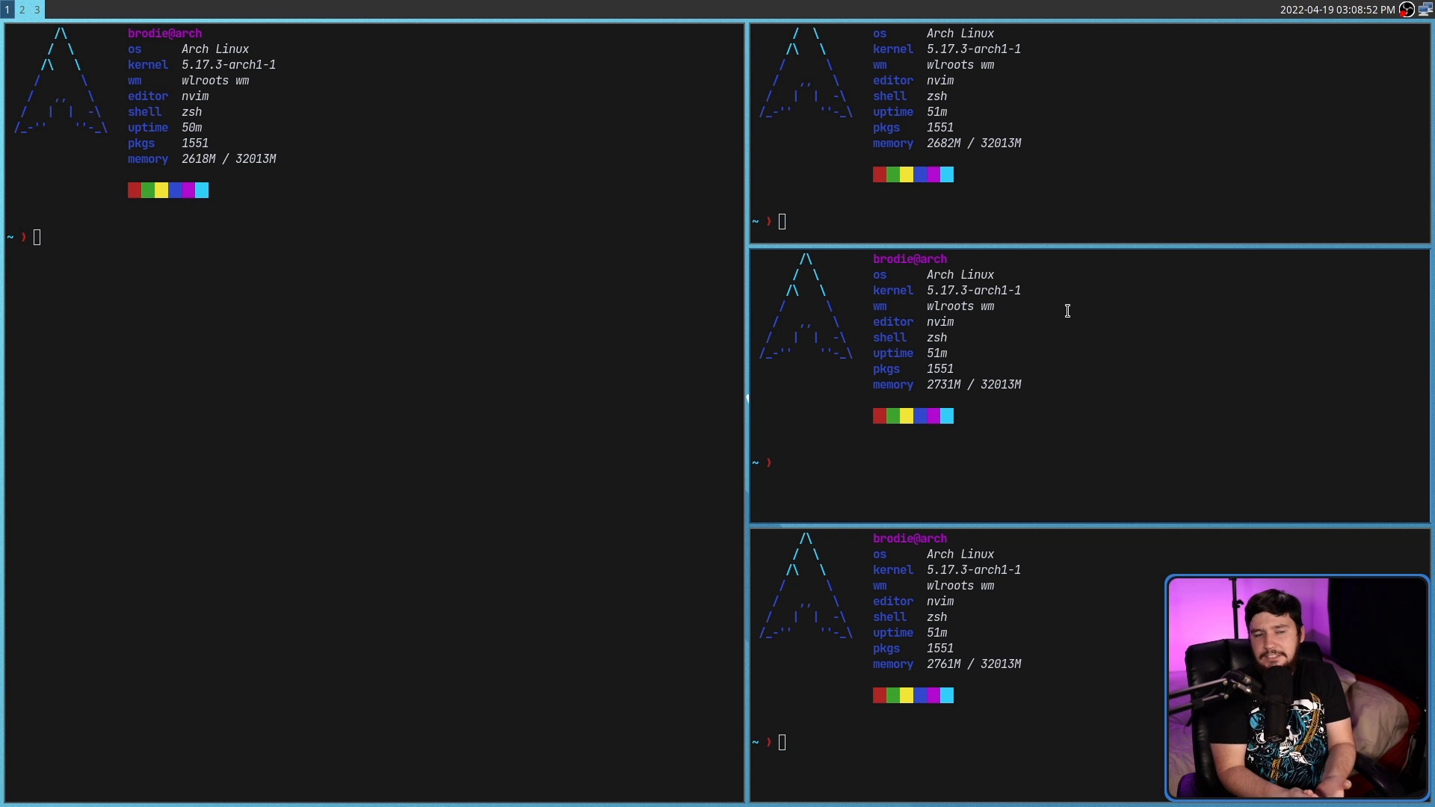
pyautogui.moveTo(977, 503); pyautogui.dragTo(1028, 442)
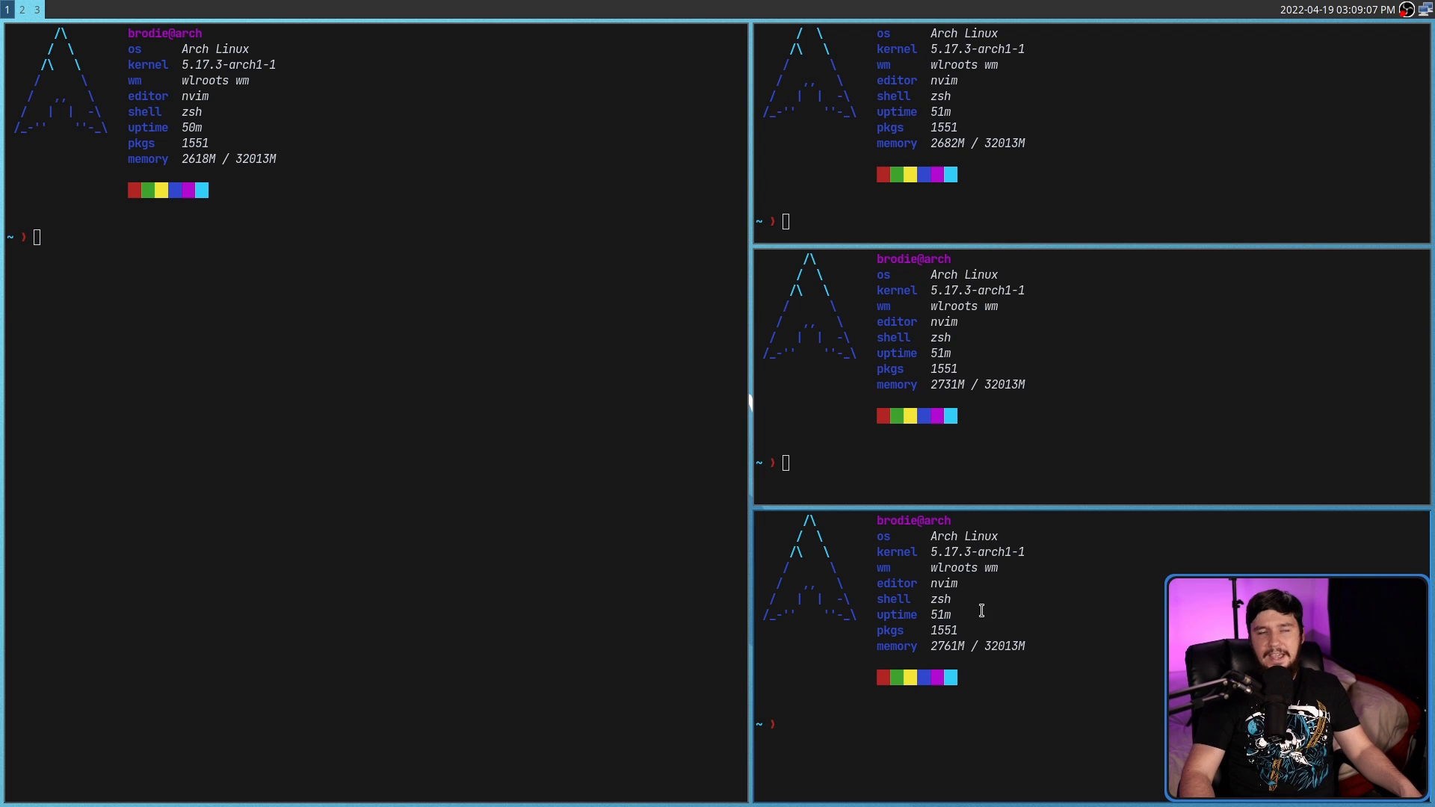
pyautogui.moveTo(981, 612); pyautogui.dragTo(1109, 51)
pyautogui.press('super+Return')
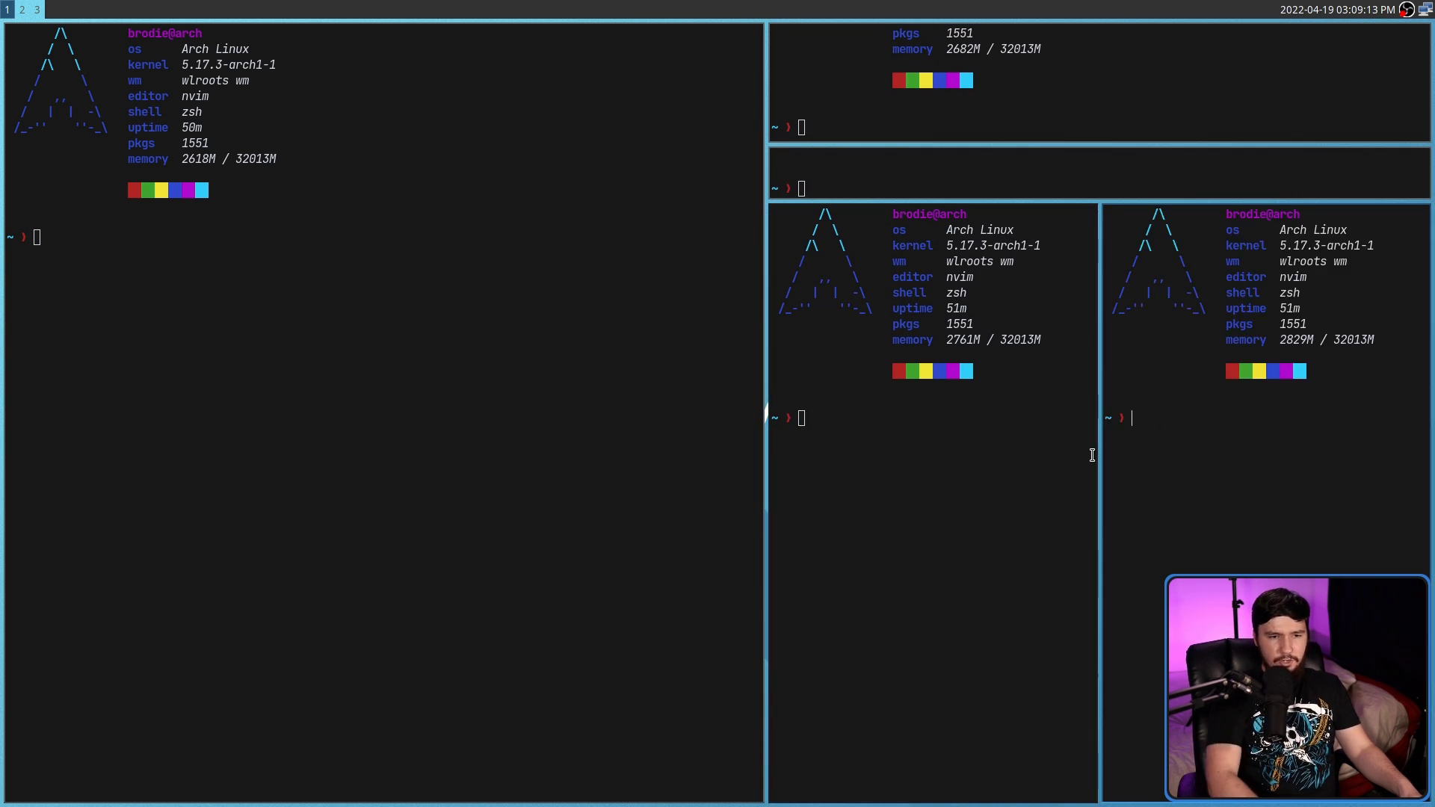
pyautogui.press('super+shift+q')
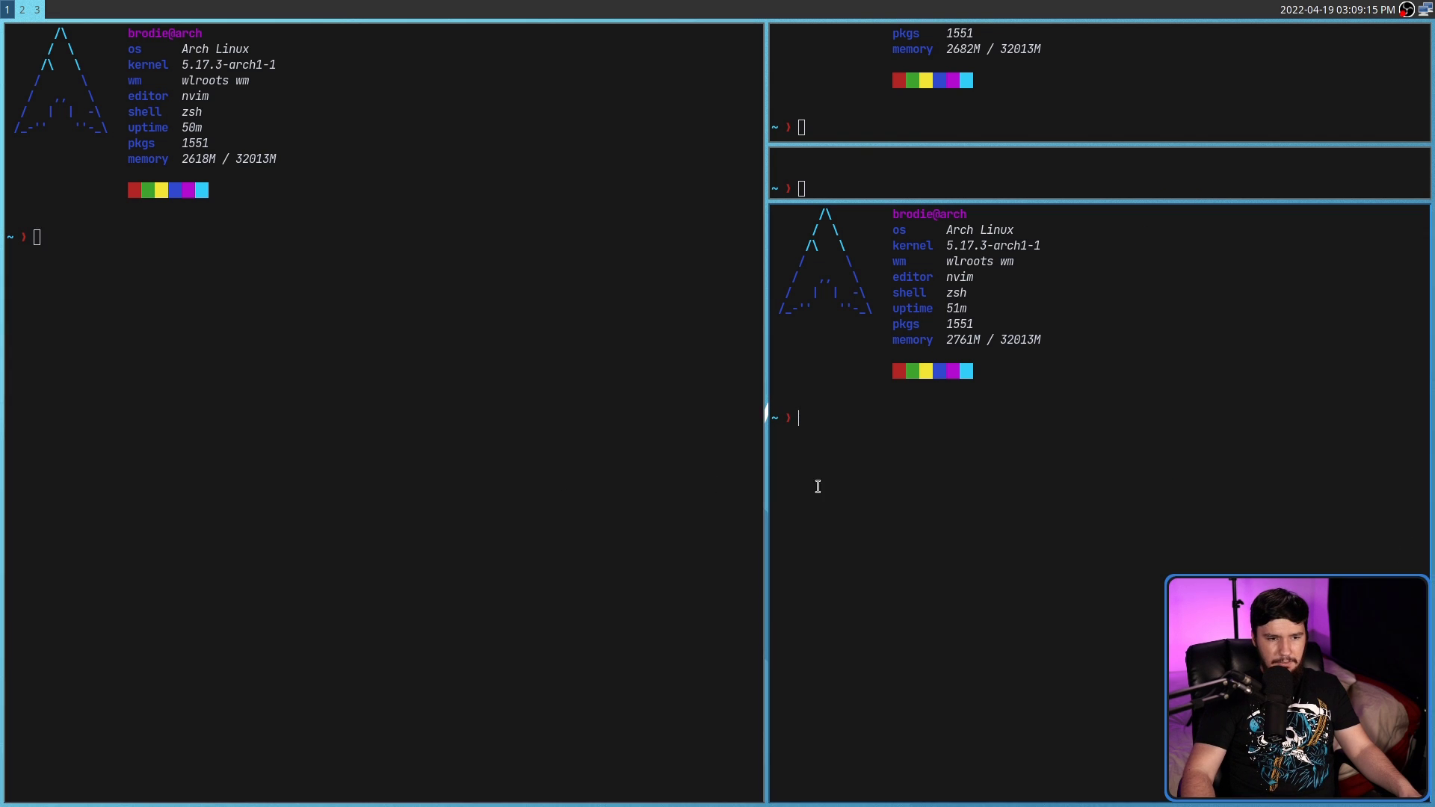
pyautogui.moveTo(1131, 464); pyautogui.dragTo(992, 223)
pyautogui.press('super+Return')
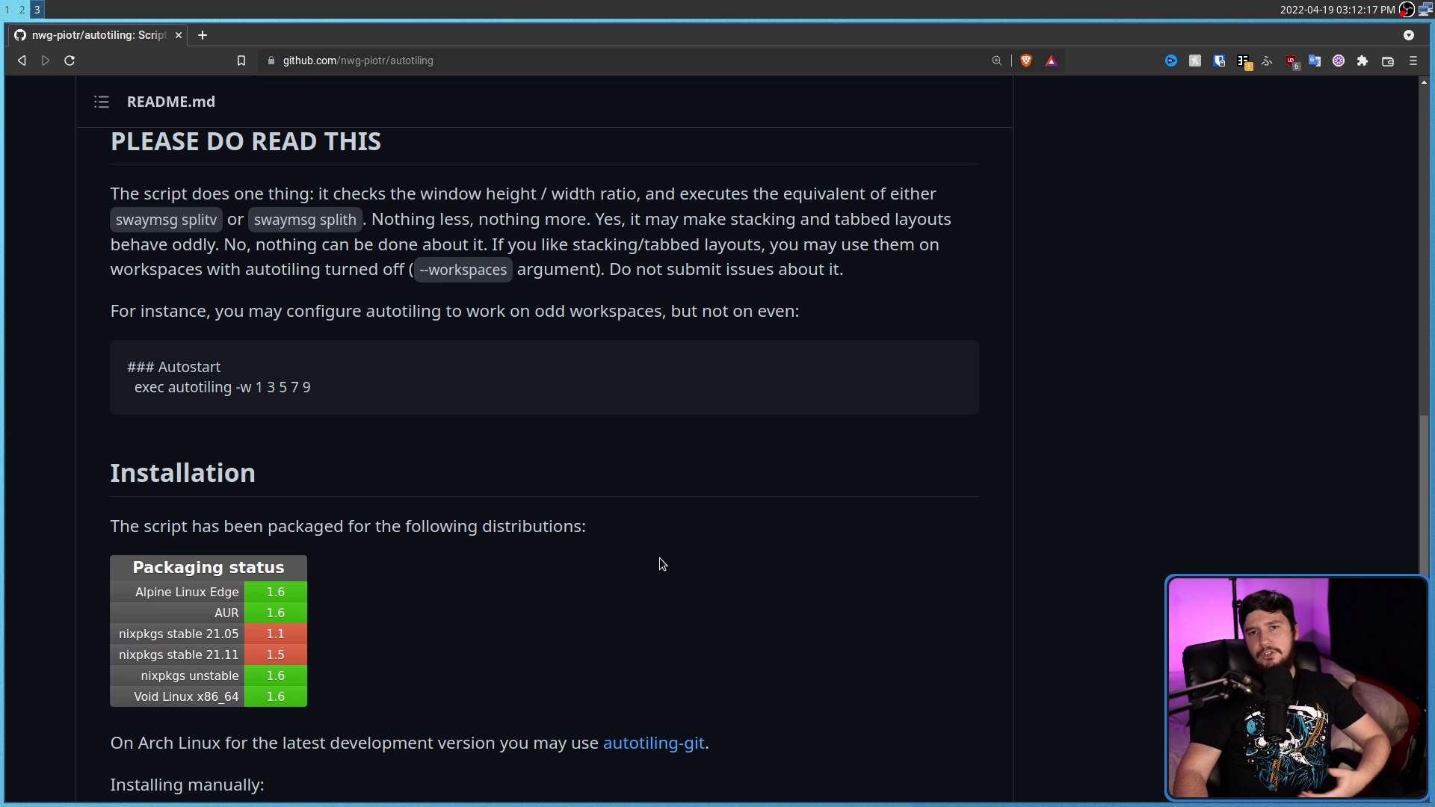
# Step: Scroll the autotiling README down to Installation and zoom the page to 200%
pyautogui.scroll(-3, 680, 548)
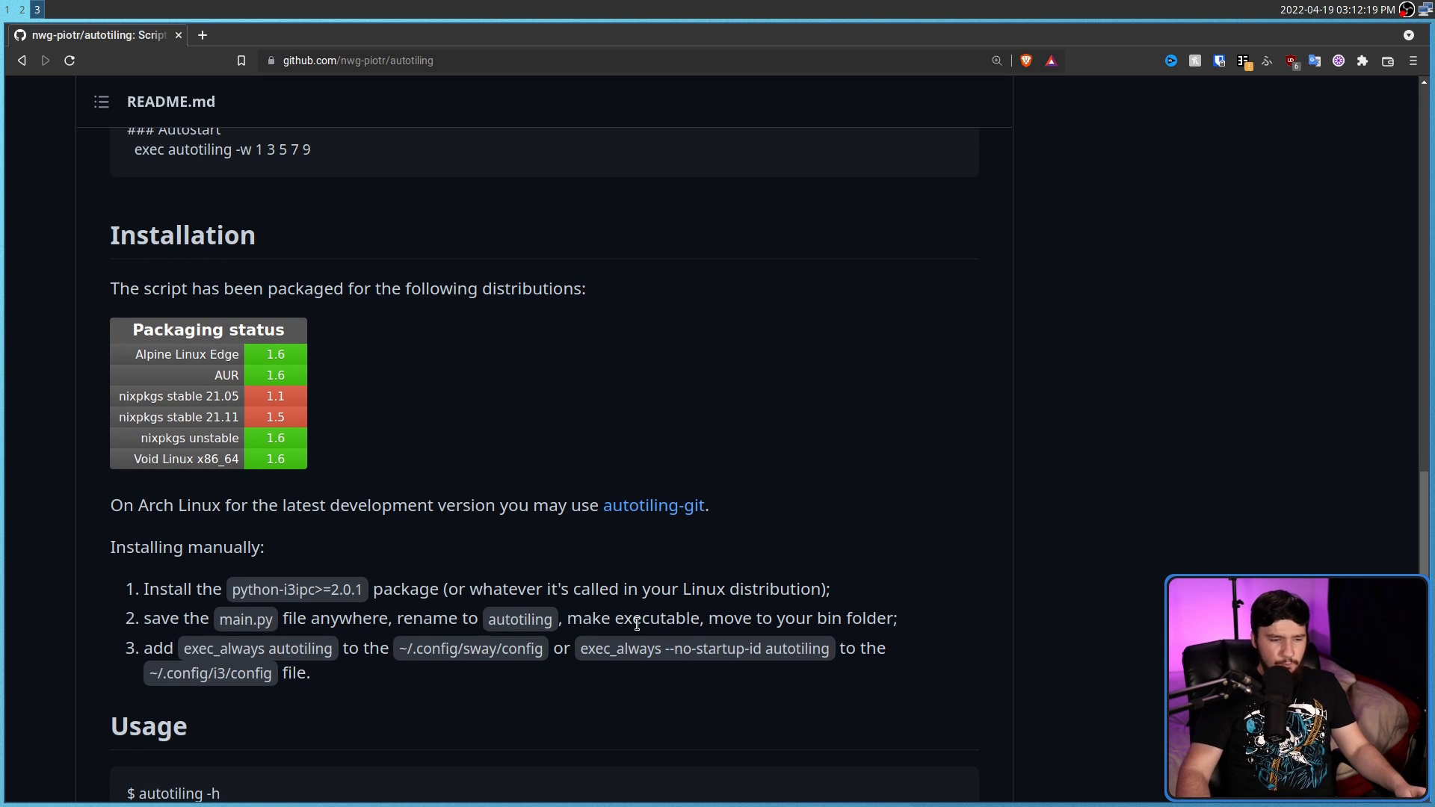
pyautogui.hotkey('ctrl', '+')
pyautogui.hotkey('ctrl', '+')
pyautogui.hotkey('ctrl', '+')
pyautogui.hotkey('ctrl', '+')
pyautogui.hotkey('ctrl', '+')
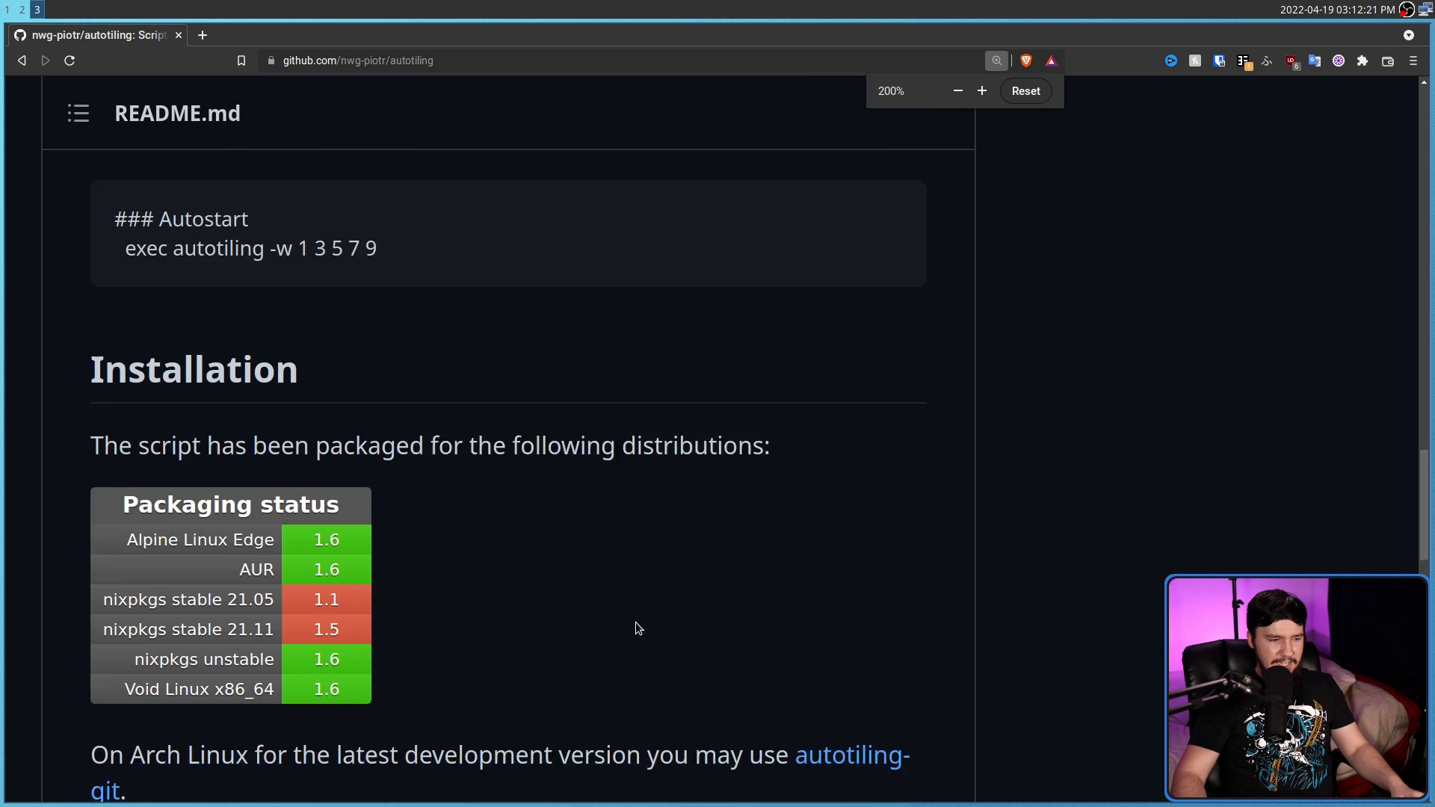
pyautogui.scroll(-2, 618, 621)
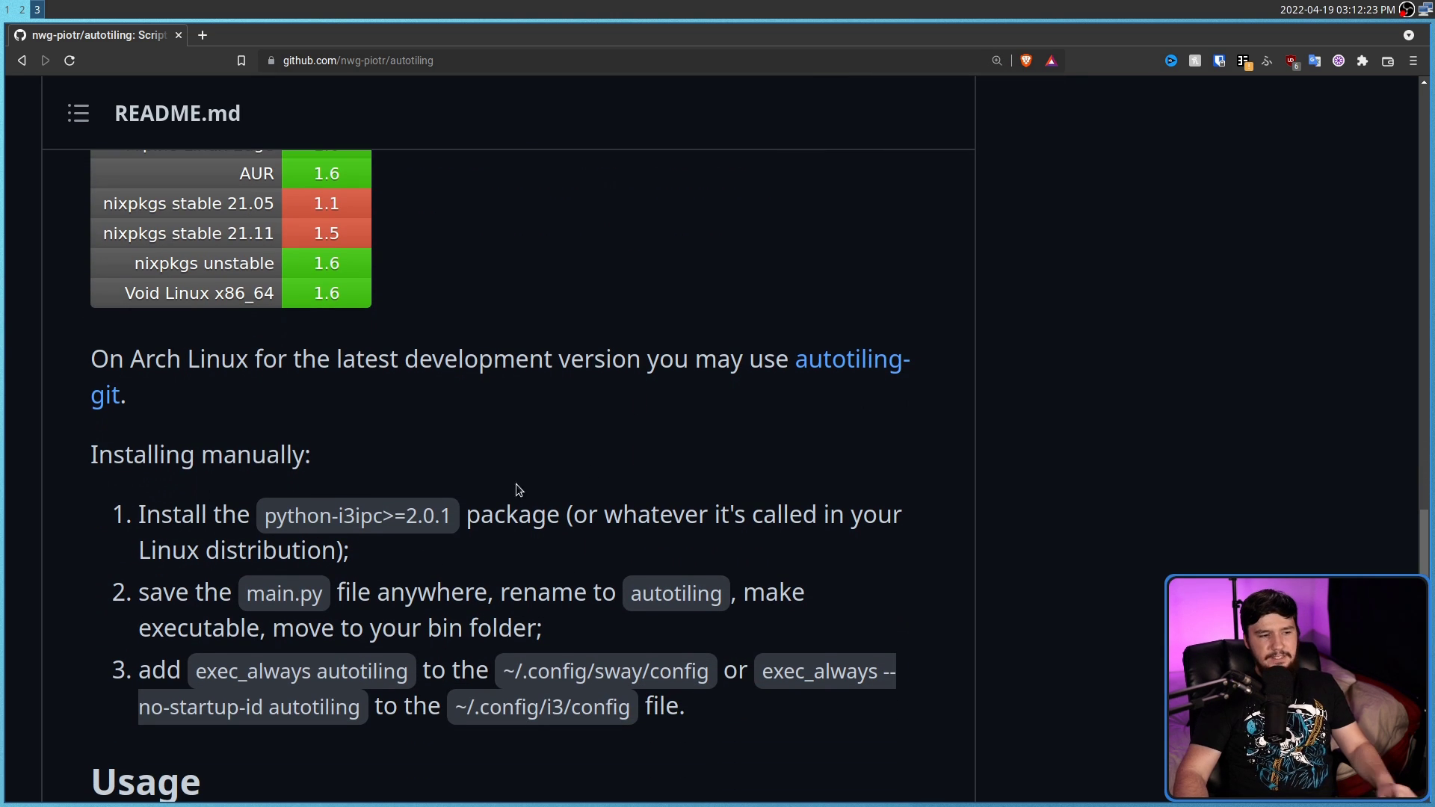